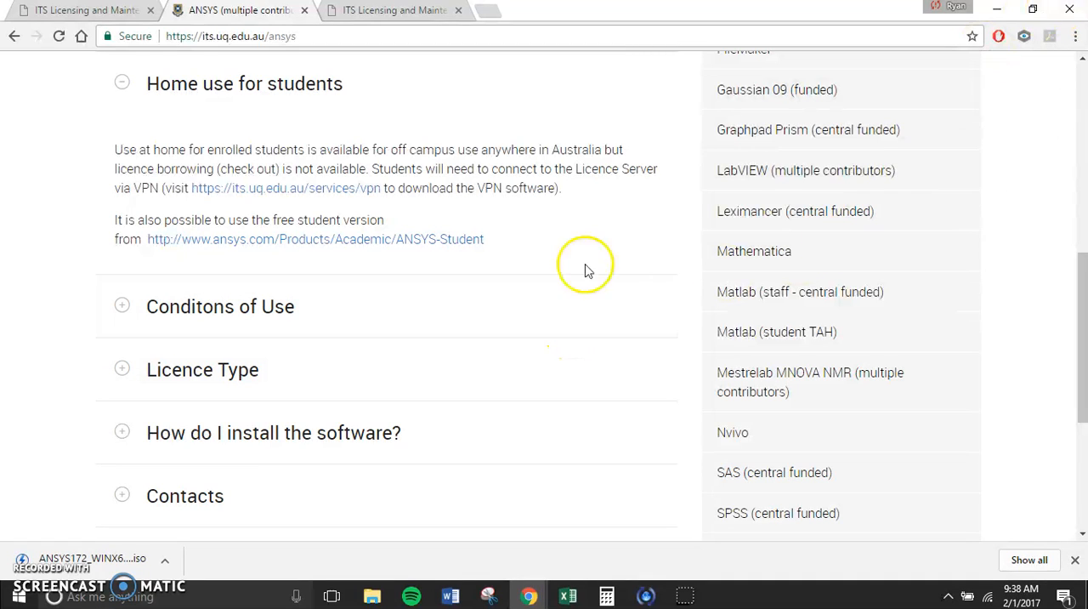
Step: Open the free ANSYS Student page linked under home use for students and bring up its free downloads information
{"action": "left_click", "coordinate": [253, 243]}
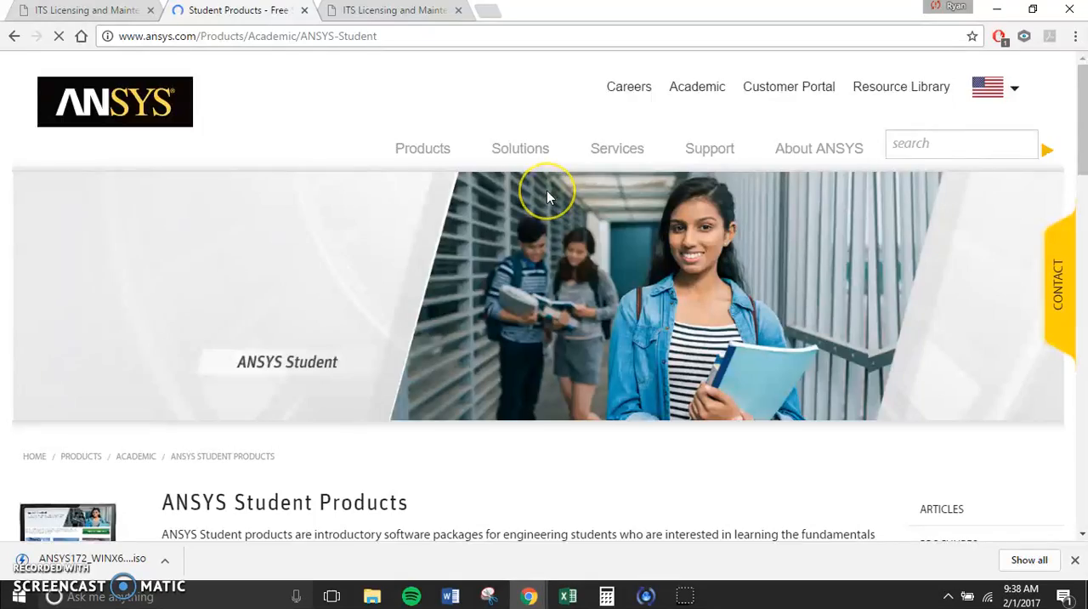
{"action": "scroll", "coordinate": [547, 190], "scroll_direction": "down", "scroll_amount": 3}
{"action": "scroll", "coordinate": [546, 190], "scroll_direction": "down", "scroll_amount": 7}
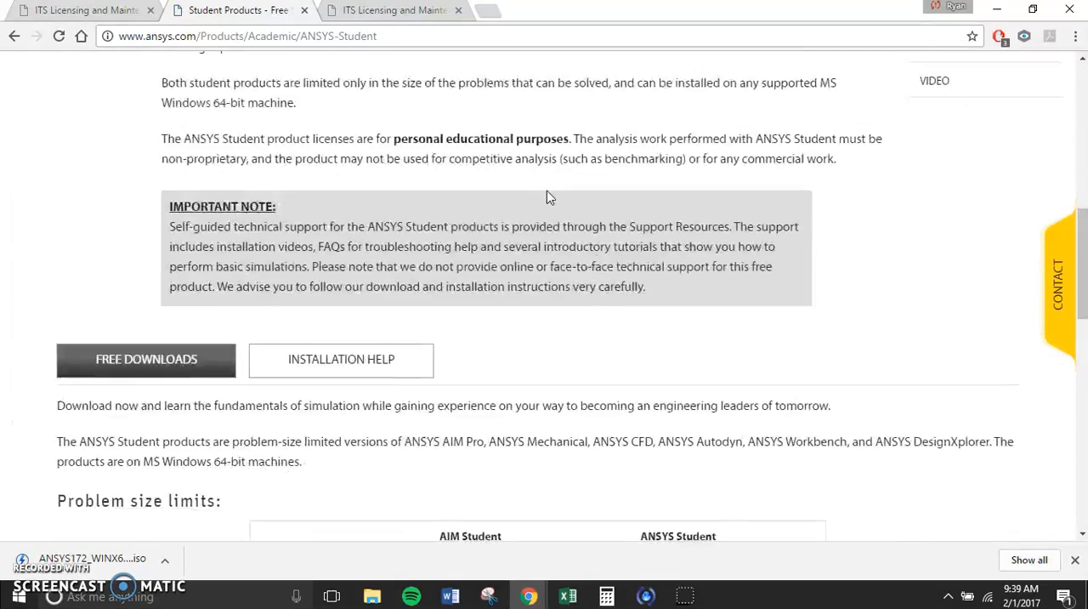
{"action": "scroll", "coordinate": [546, 197], "scroll_direction": "down", "scroll_amount": 5}
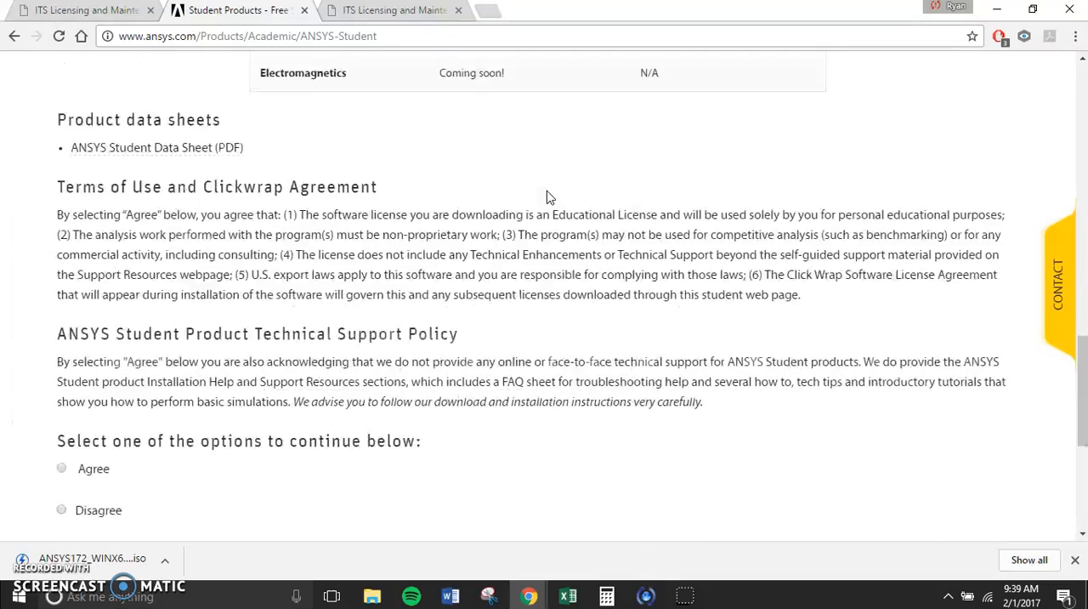
{"action": "scroll", "coordinate": [546, 197], "scroll_direction": "down", "scroll_amount": 1}
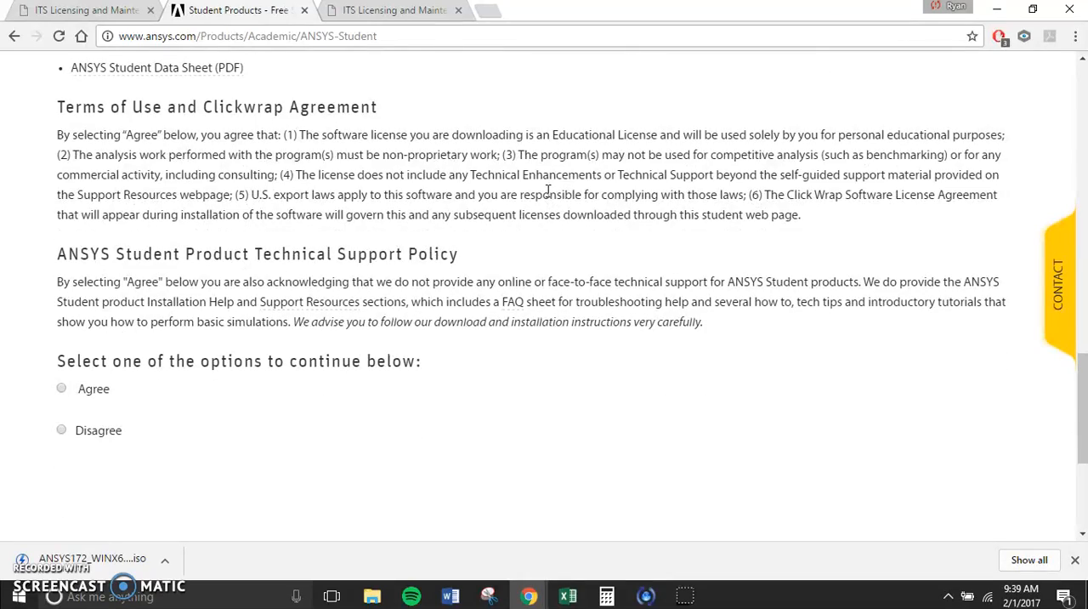
{"action": "scroll", "coordinate": [548, 192], "scroll_direction": "down", "scroll_amount": 3}
{"action": "scroll", "coordinate": [549, 196], "scroll_direction": "up", "scroll_amount": 11}
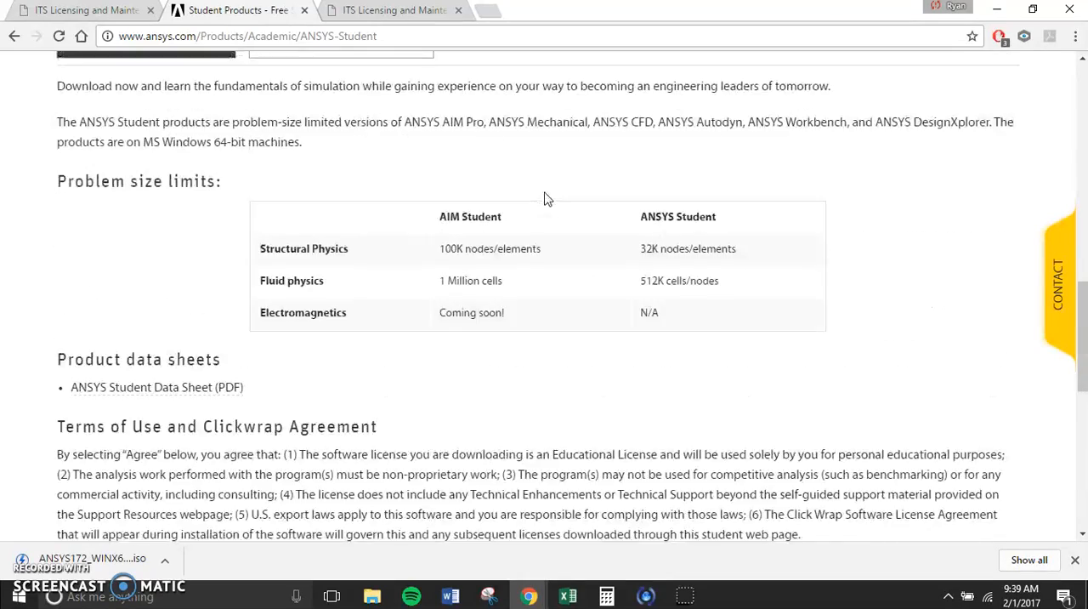
{"action": "left_click", "coordinate": [249, 239]}
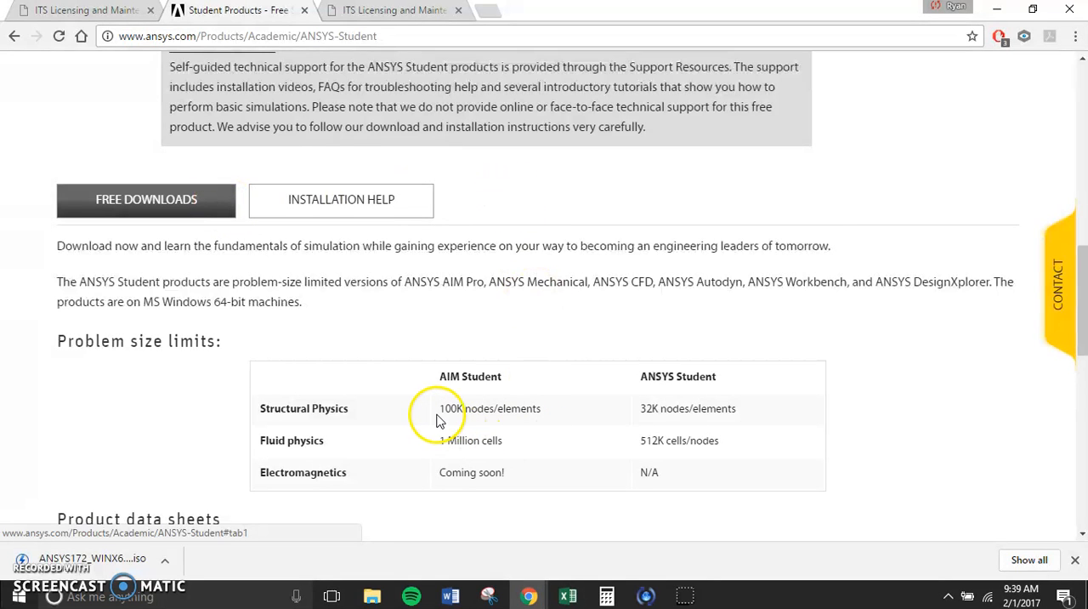
Step: Agree to the terms of use and download ANSYS Student 17.2 for Windows x64
{"action": "scroll", "coordinate": [316, 230], "scroll_direction": "down", "scroll_amount": 5}
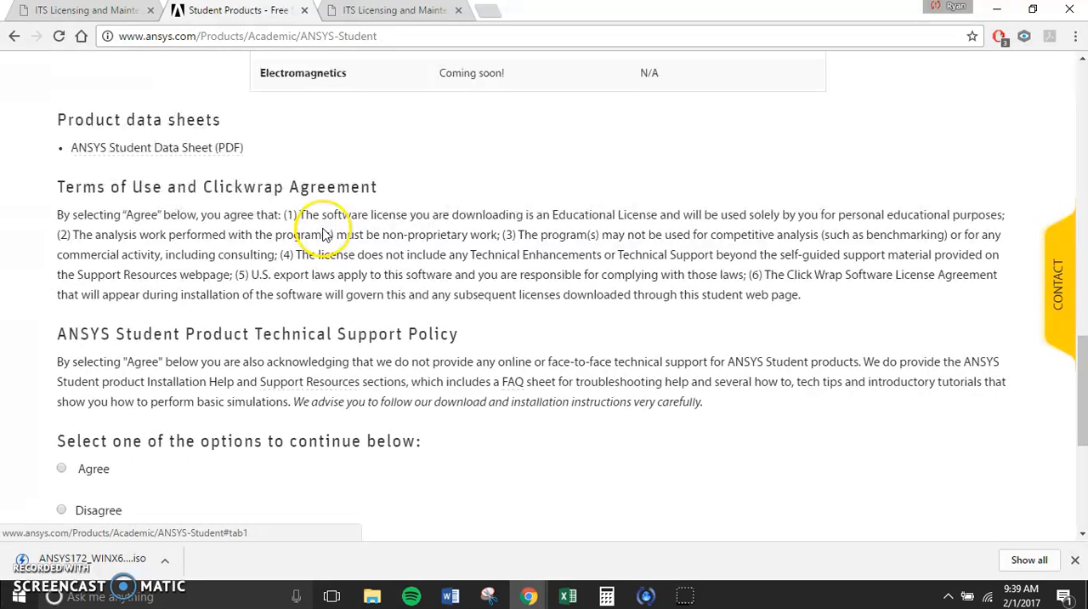
{"action": "left_click", "coordinate": [63, 468]}
{"action": "scroll", "coordinate": [145, 439], "scroll_direction": "down", "scroll_amount": 5}
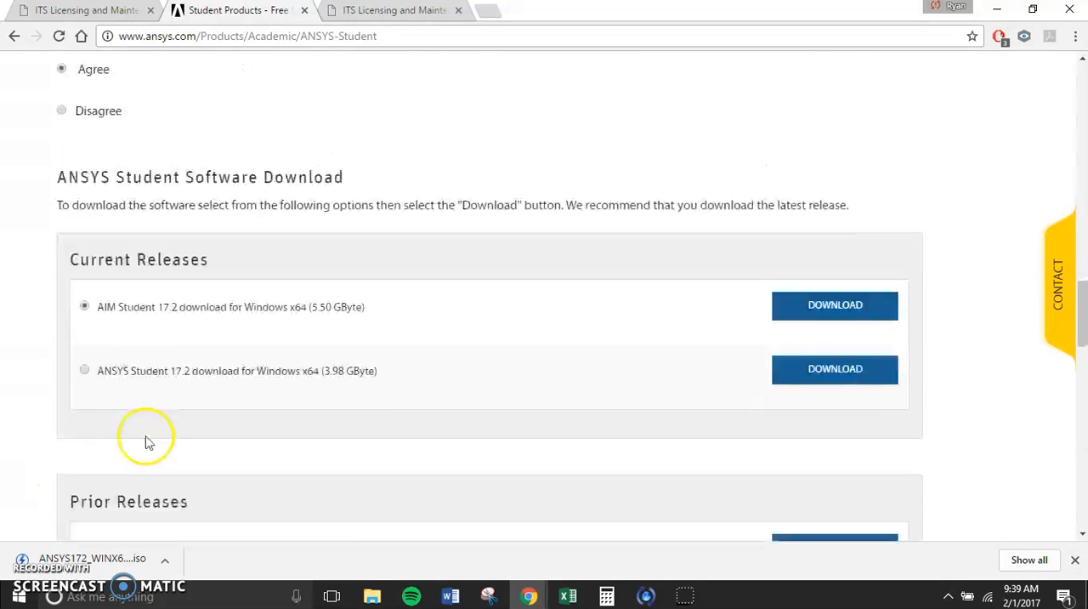
{"action": "left_click", "coordinate": [85, 371]}
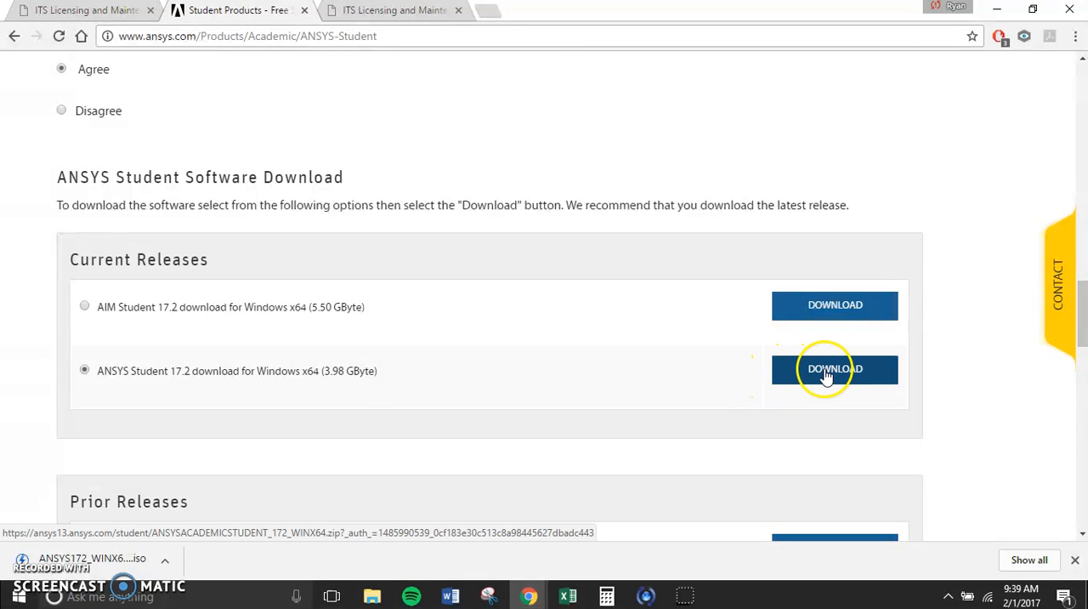
{"action": "left_click", "coordinate": [822, 374]}
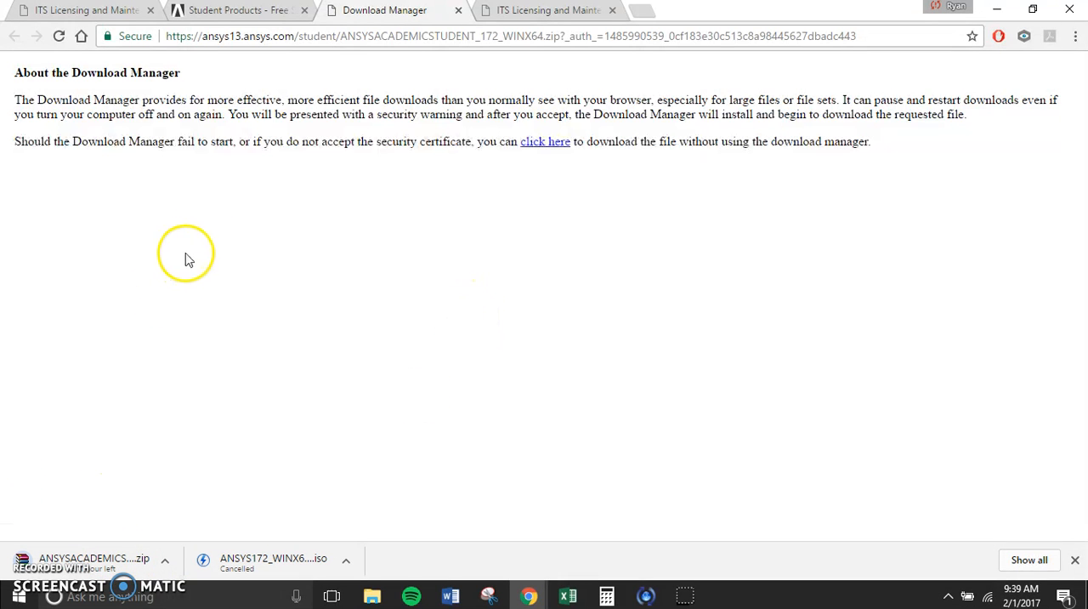
Step: Return to the ANSYS Student page and locate the ANSYS Student Product License Key download
{"action": "left_click", "coordinate": [244, 12]}
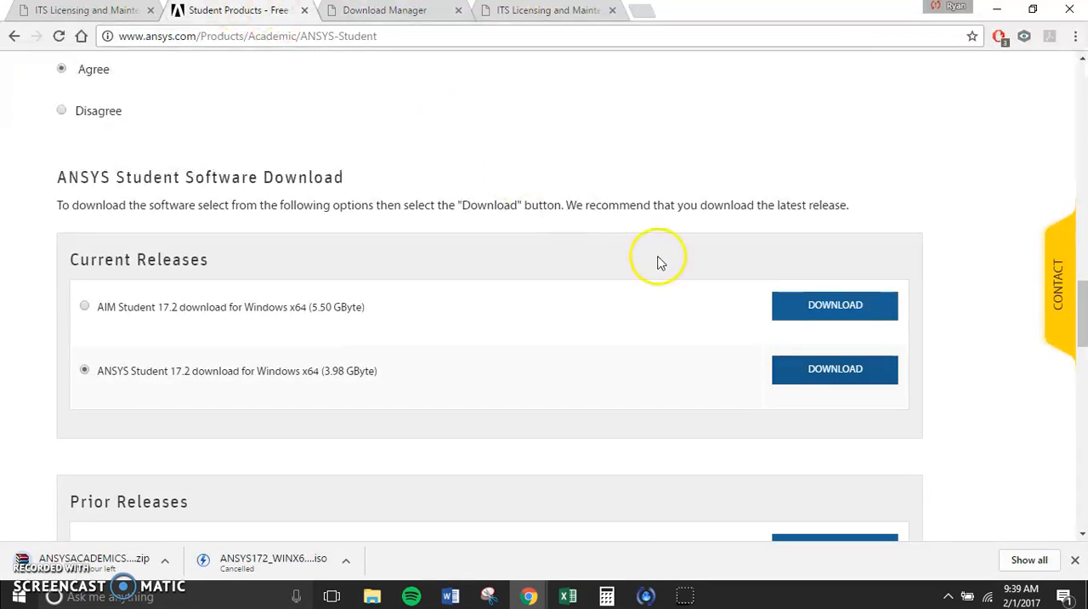
{"action": "scroll", "coordinate": [655, 264], "scroll_direction": "down", "scroll_amount": 4}
{"action": "scroll", "coordinate": [655, 277], "scroll_direction": "down", "scroll_amount": 6}
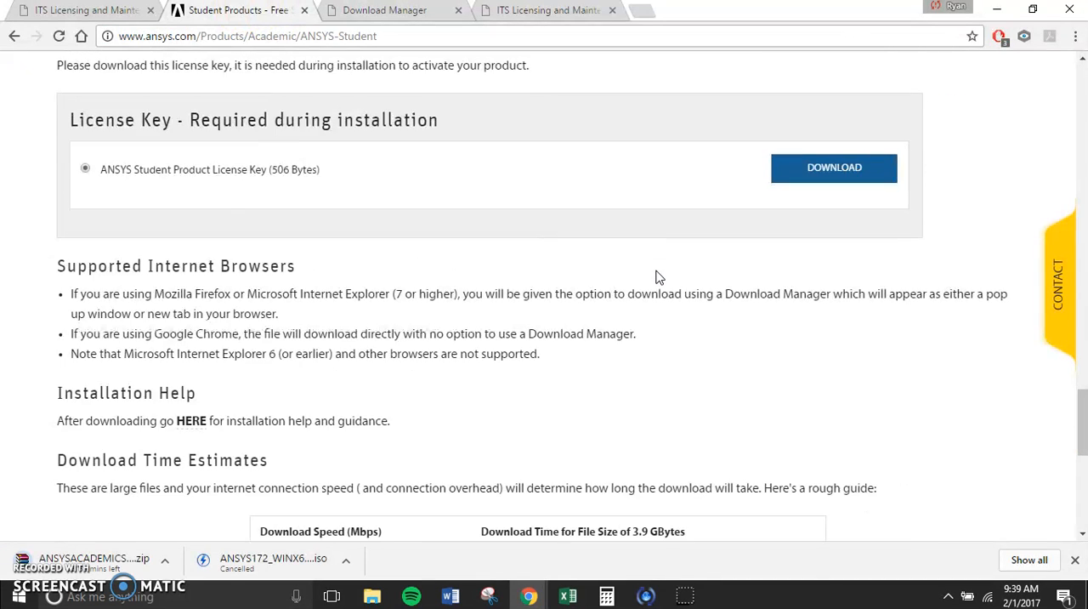
{"action": "scroll", "coordinate": [655, 278], "scroll_direction": "up", "scroll_amount": 2}
{"action": "left_click", "coordinate": [656, 279]}
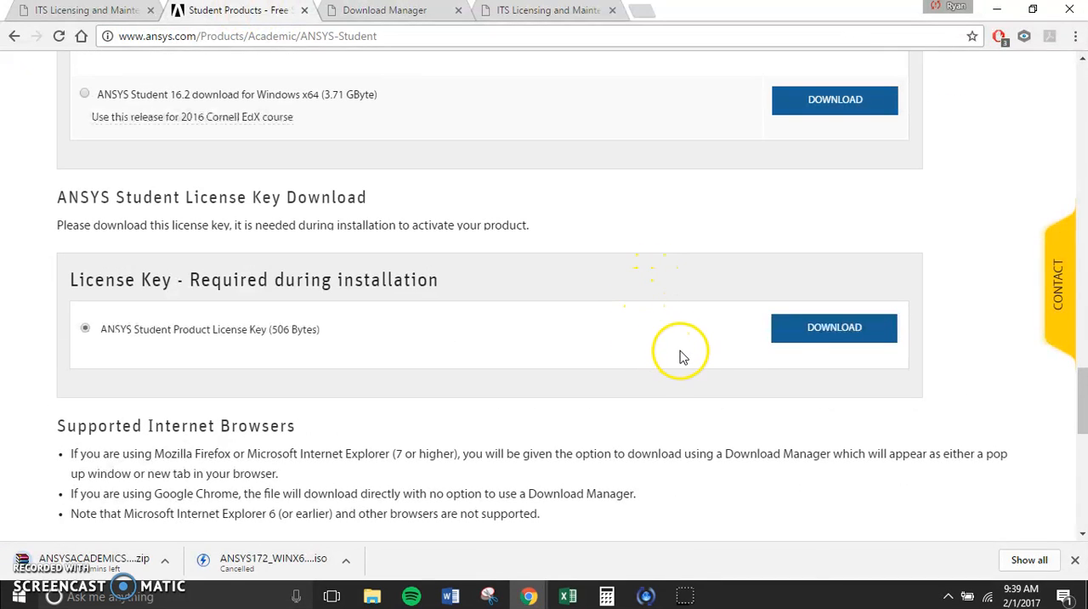
Step: Review the pre-installation requirements and the Part 1 product installation steps in the installation help
{"action": "scroll", "coordinate": [731, 336], "scroll_direction": "down", "scroll_amount": 1}
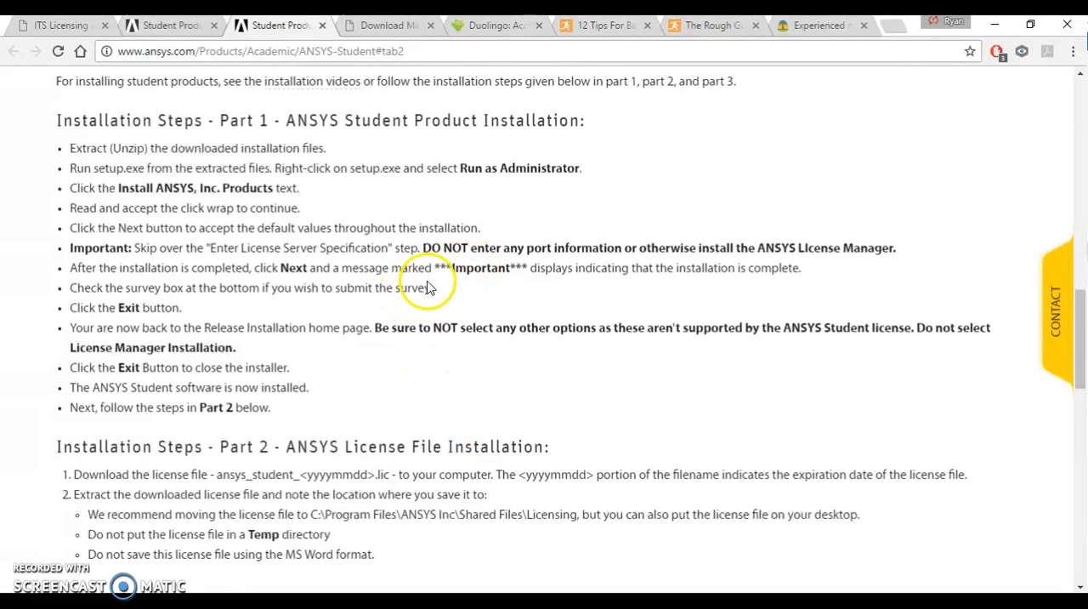
{"action": "scroll", "coordinate": [428, 256], "scroll_direction": "up", "scroll_amount": 4}
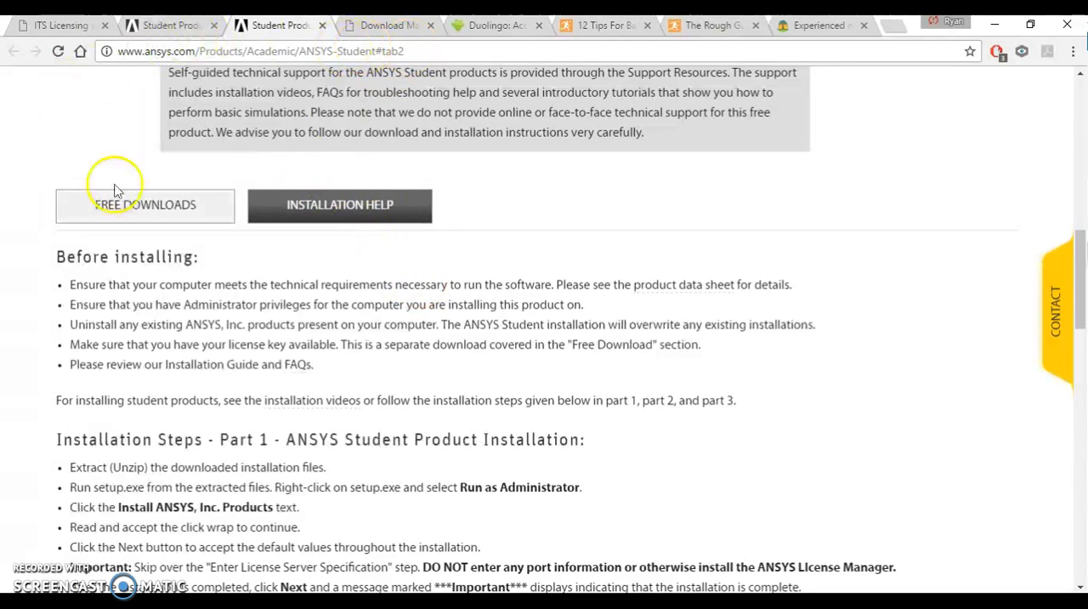
{"action": "scroll", "coordinate": [485, 382], "scroll_direction": "down", "scroll_amount": 3}
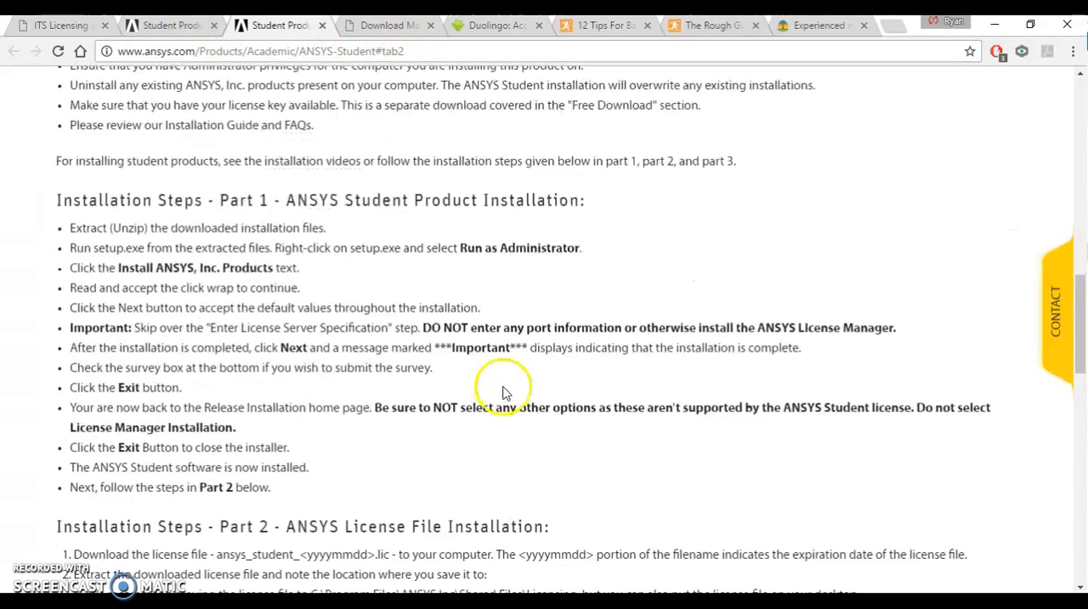
{"action": "scroll", "coordinate": [195, 365], "scroll_direction": "down", "scroll_amount": 3}
{"action": "scroll", "coordinate": [182, 328], "scroll_direction": "up", "scroll_amount": 2}
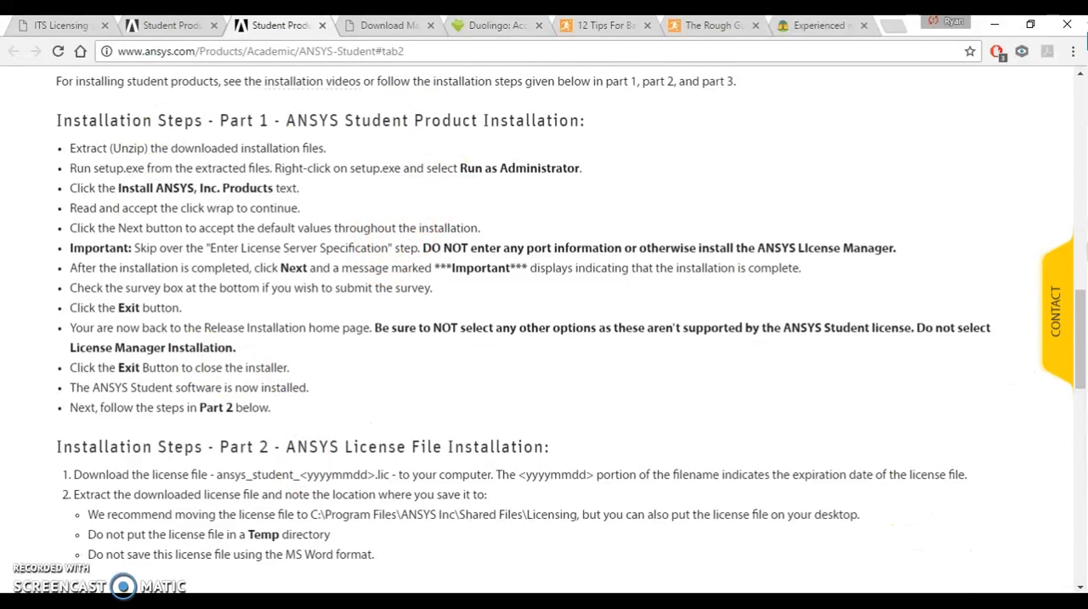
Step: Switch to File Explorer and extract the ANSYSACADEMICSTUDENT_172_WINX64 archive directly into the Downloads folder
{"action": "left_click_drag", "start_coordinate": [565, 591], "coordinate": [425, 15]}
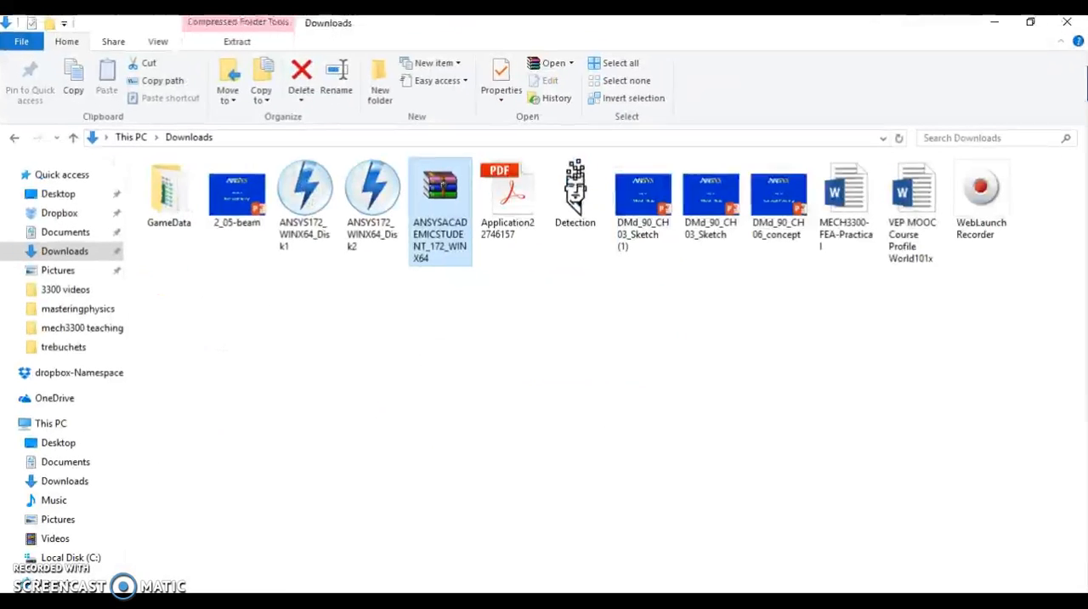
{"action": "right_click", "coordinate": [431, 204]}
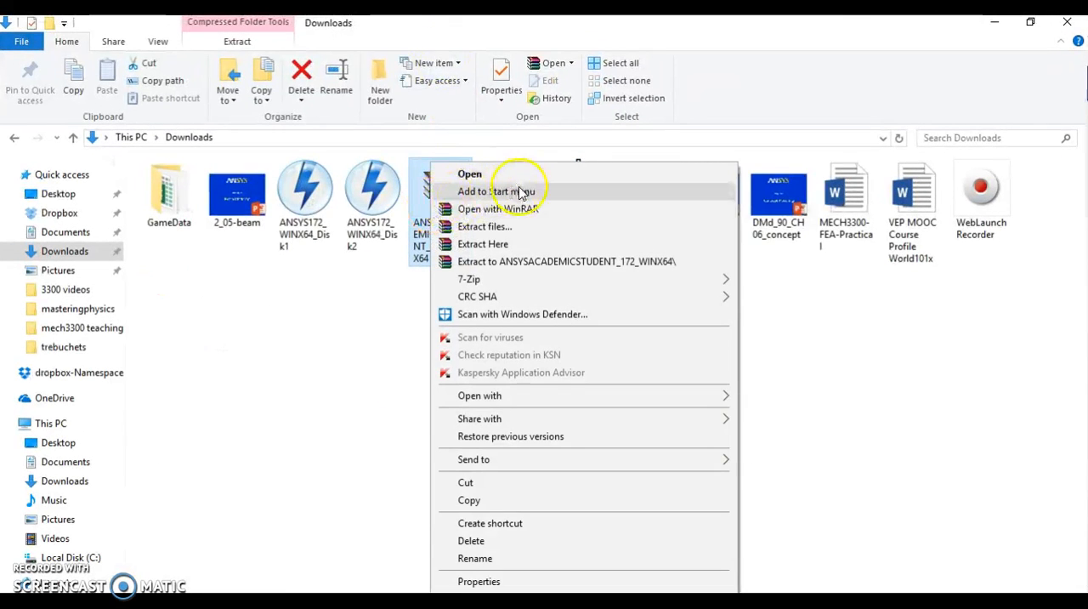
{"action": "left_click", "coordinate": [522, 247]}
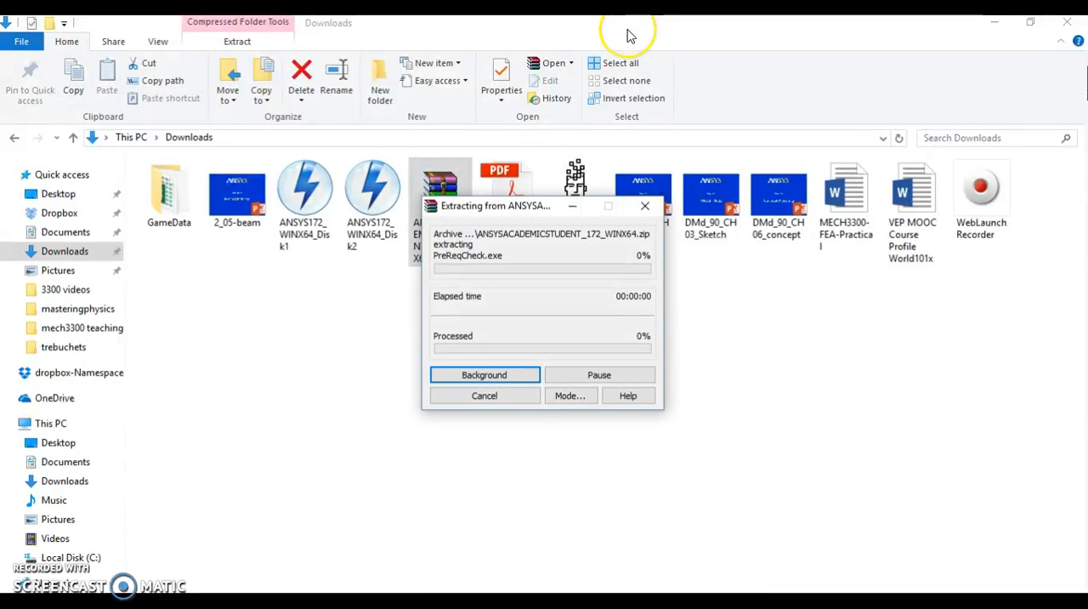
Step: Switch back to Chrome and read the Part 2 license file instructions, including setting the ANSYSLMD_LICENSE_FILE environment variable
{"action": "left_click_drag", "start_coordinate": [628, 30], "coordinate": [1087, 250]}
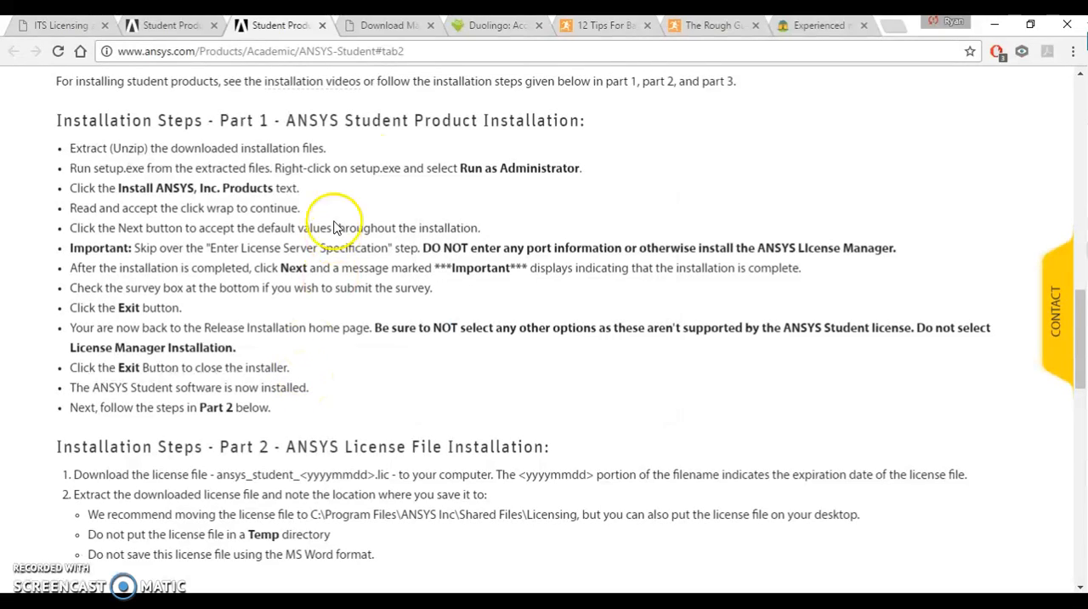
{"action": "scroll", "coordinate": [411, 389], "scroll_direction": "down", "scroll_amount": 5}
{"action": "scroll", "coordinate": [408, 384], "scroll_direction": "up", "scroll_amount": 2}
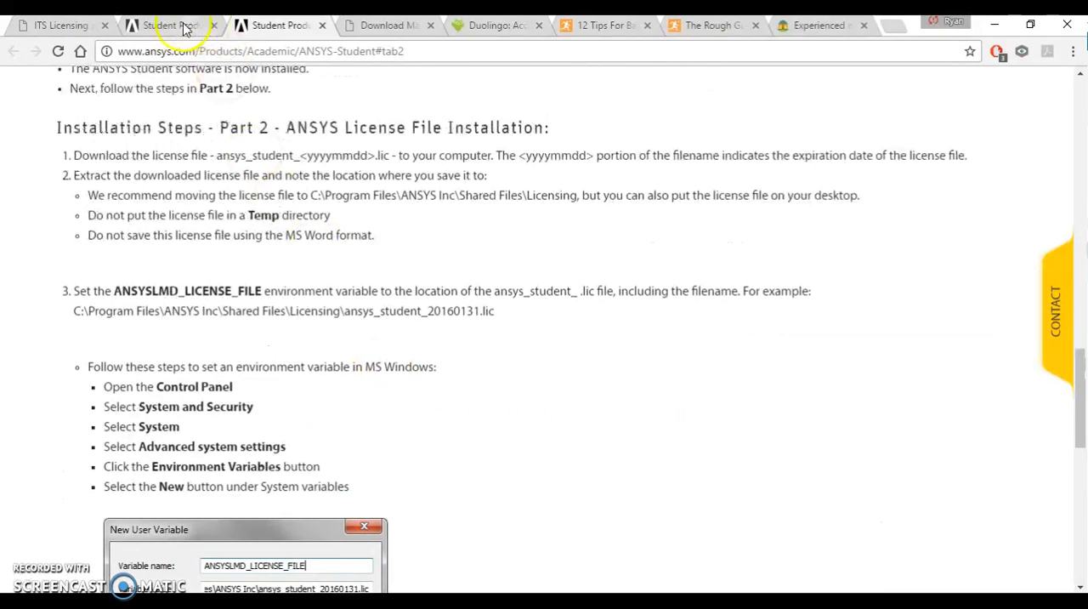
{"action": "left_click", "coordinate": [185, 27]}
{"action": "scroll", "coordinate": [293, 272], "scroll_direction": "down", "scroll_amount": 10}
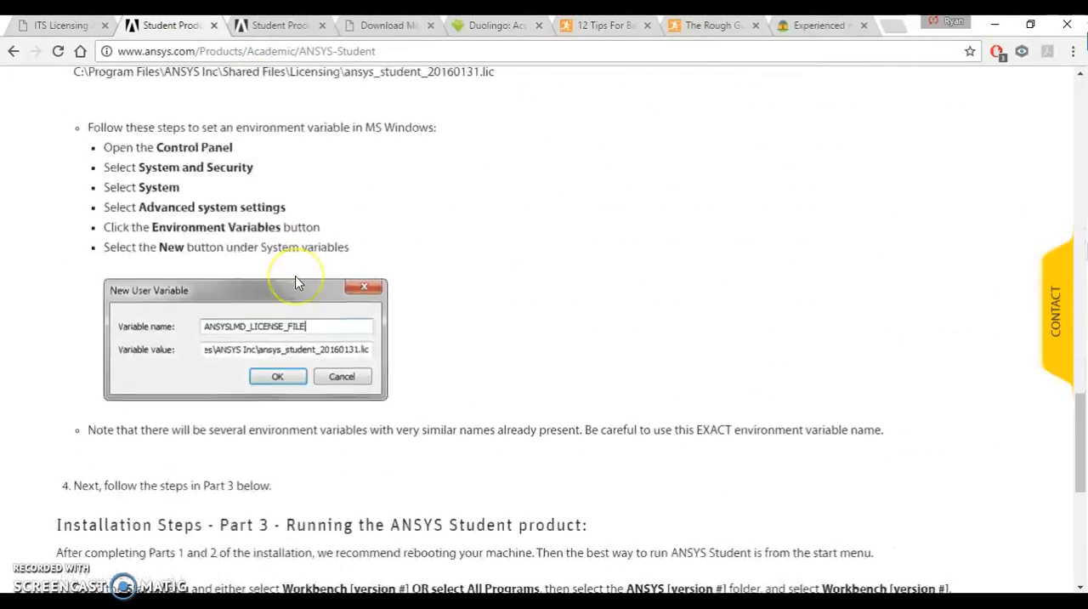
{"action": "scroll", "coordinate": [297, 283], "scroll_direction": "down", "scroll_amount": 2}
{"action": "scroll", "coordinate": [298, 283], "scroll_direction": "up", "scroll_amount": 4}
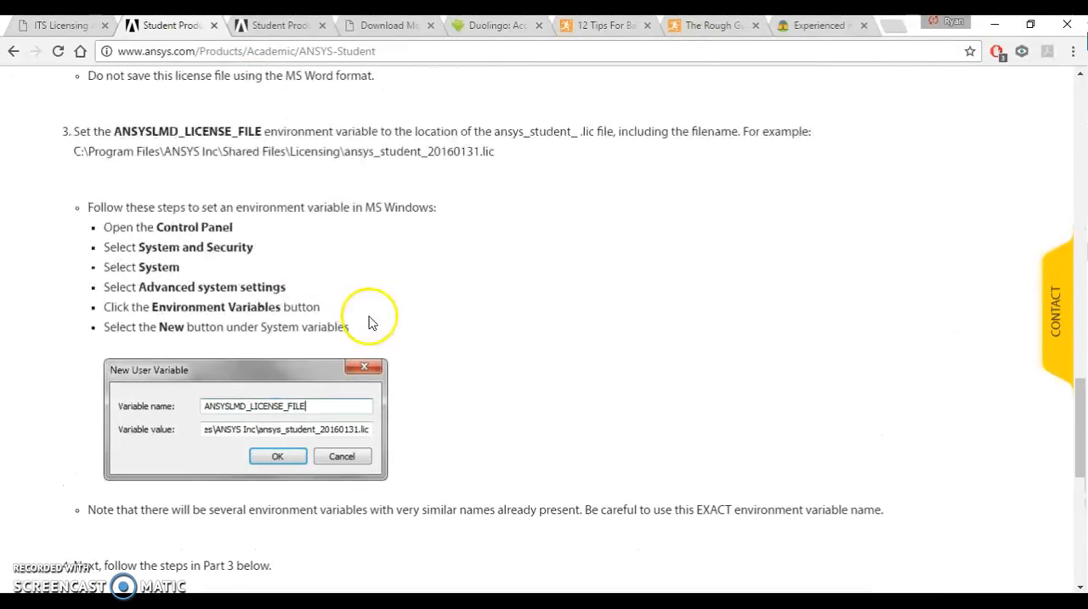
{"action": "scroll", "coordinate": [231, 284], "scroll_direction": "down", "scroll_amount": 13}
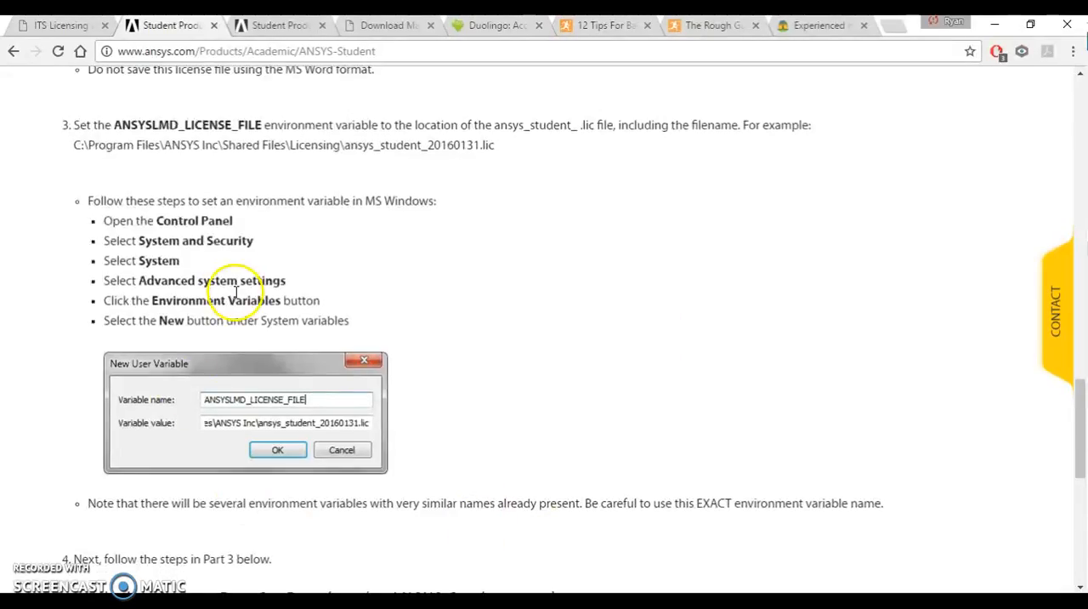
Step: Download the ANSYS Student Product License Key from the free downloads section, allowing the site to download multiple files
{"action": "scroll", "coordinate": [473, 352], "scroll_direction": "up", "scroll_amount": 20}
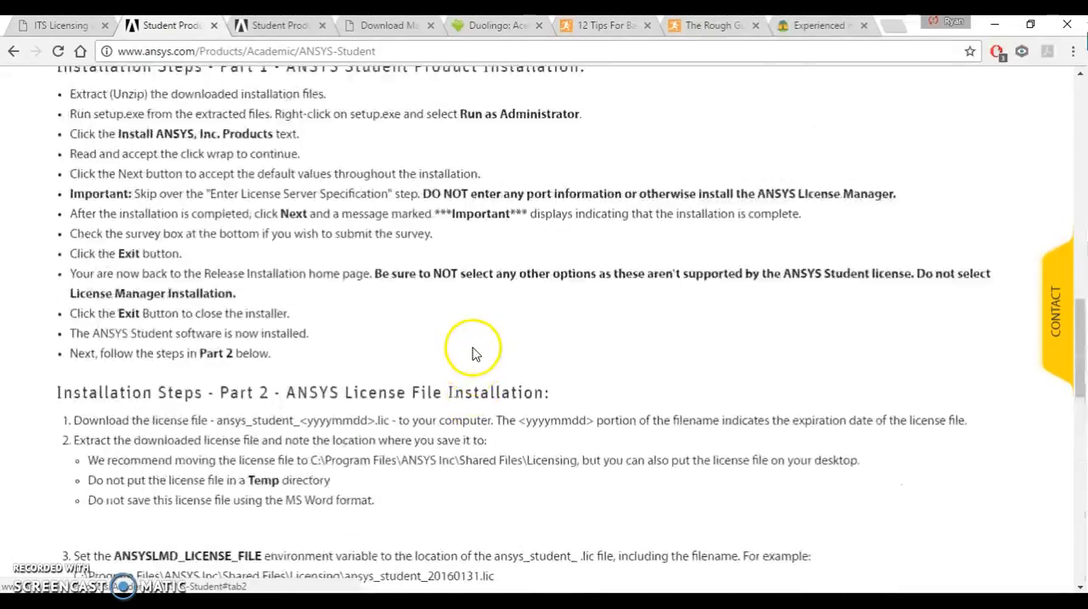
{"action": "left_click", "coordinate": [142, 551]}
{"action": "scroll", "coordinate": [449, 347], "scroll_direction": "down", "scroll_amount": 13}
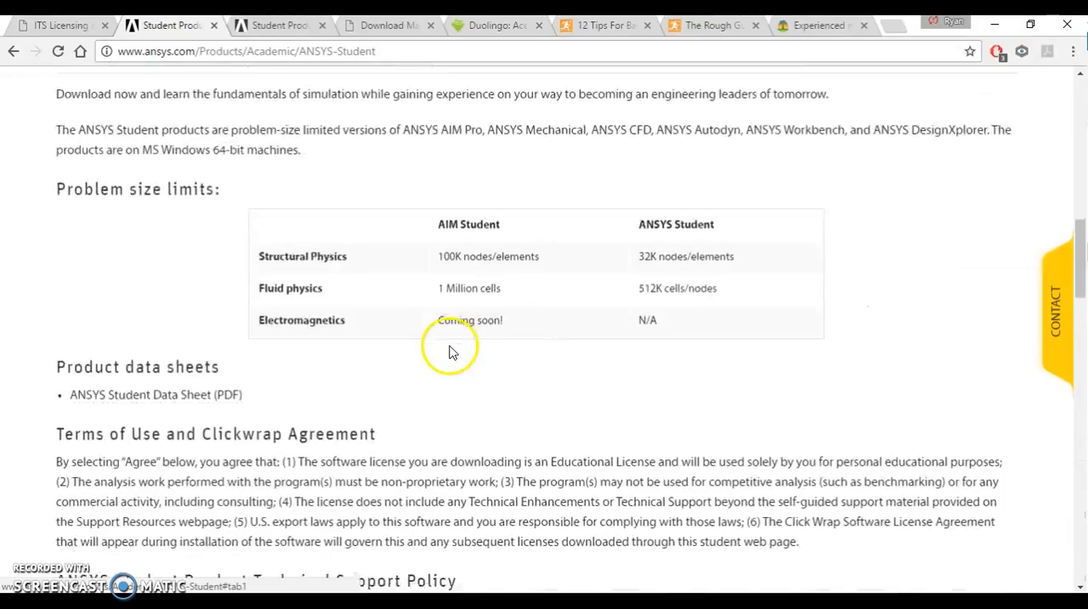
{"action": "scroll", "coordinate": [476, 351], "scroll_direction": "down", "scroll_amount": 7}
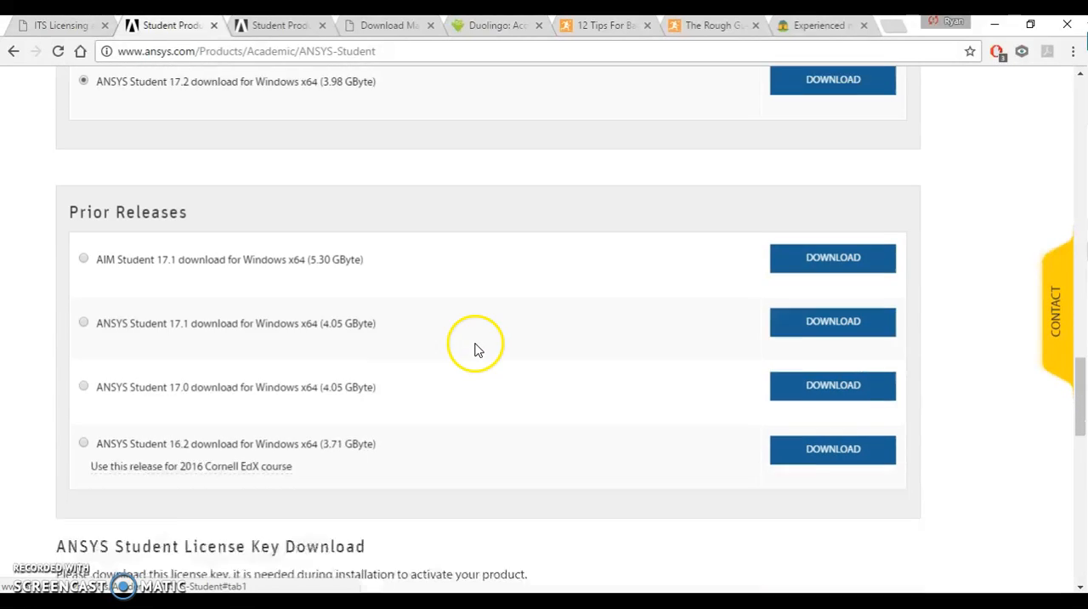
{"action": "left_click", "coordinate": [809, 417]}
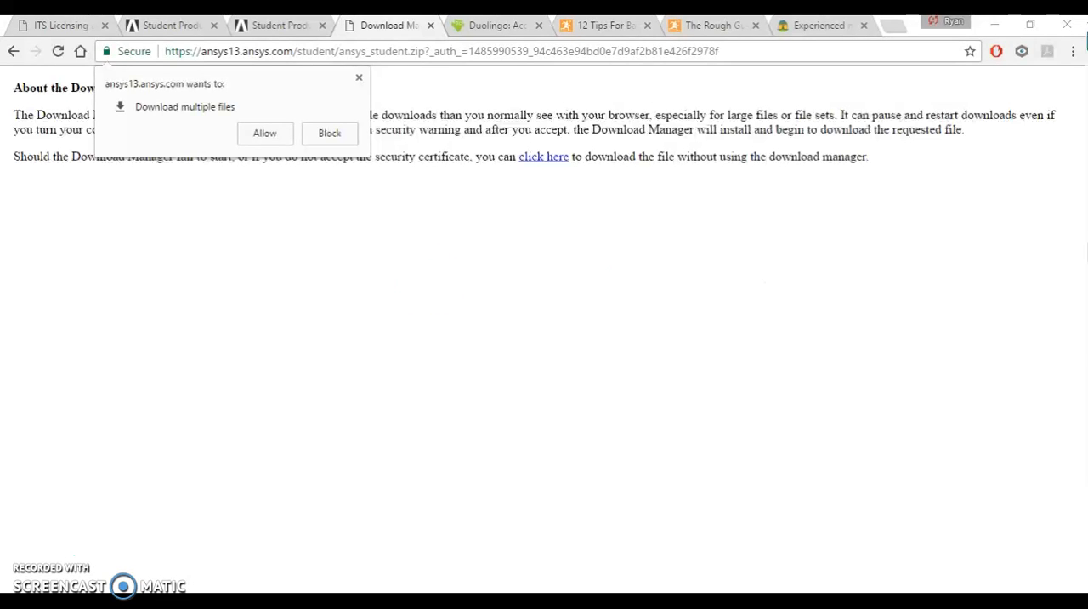
{"action": "left_click", "coordinate": [265, 136]}
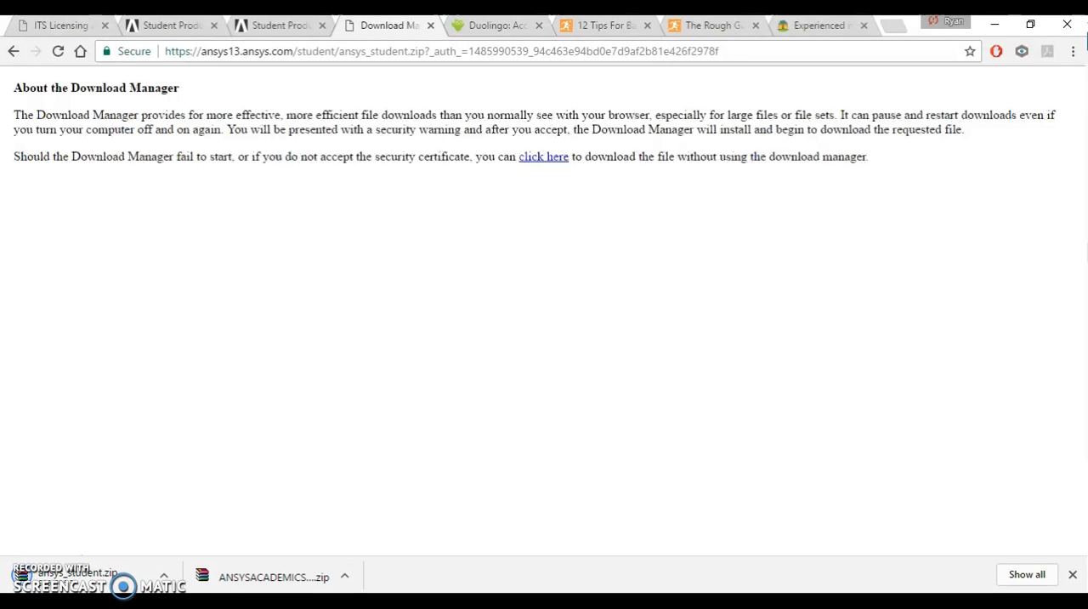
Step: Switch to File Explorer and run the setup application in the alltheansys folder as administrator
{"action": "key", "text": "ctrl+shift+Tab"}
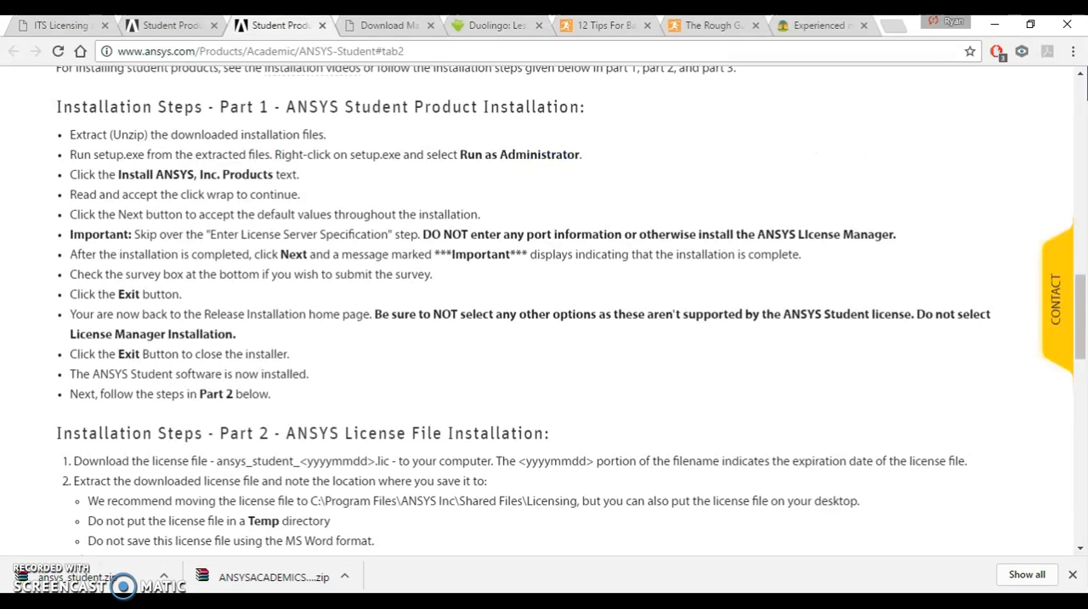
{"action": "mouse_move", "coordinate": [370, 602]}
{"action": "left_click", "coordinate": [371, 602]}
{"action": "scroll", "coordinate": [245, 219], "scroll_direction": "down", "scroll_amount": 4}
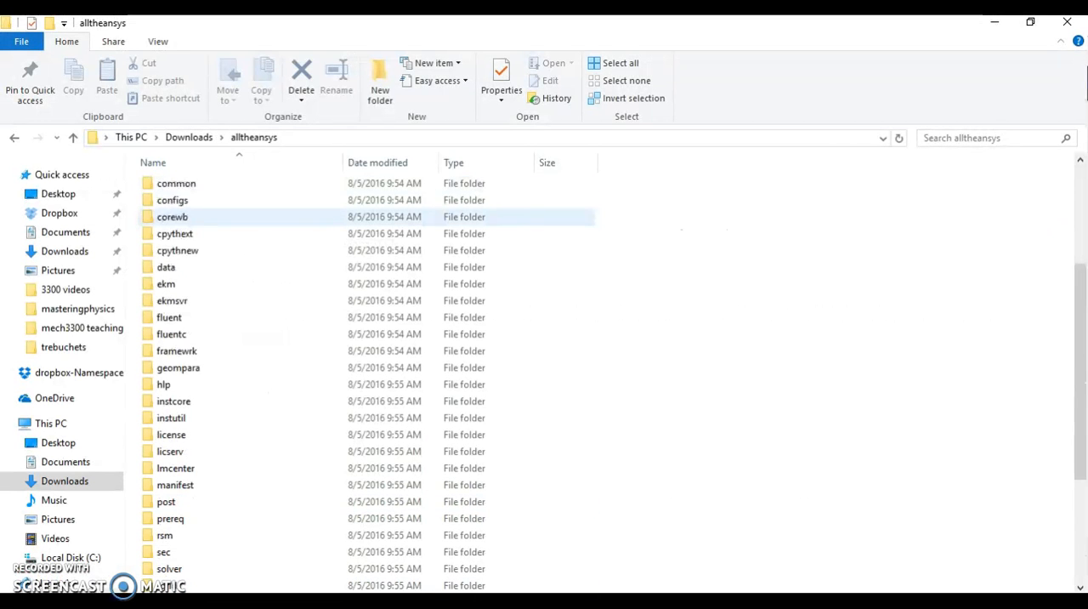
{"action": "scroll", "coordinate": [255, 221], "scroll_direction": "down", "scroll_amount": 3}
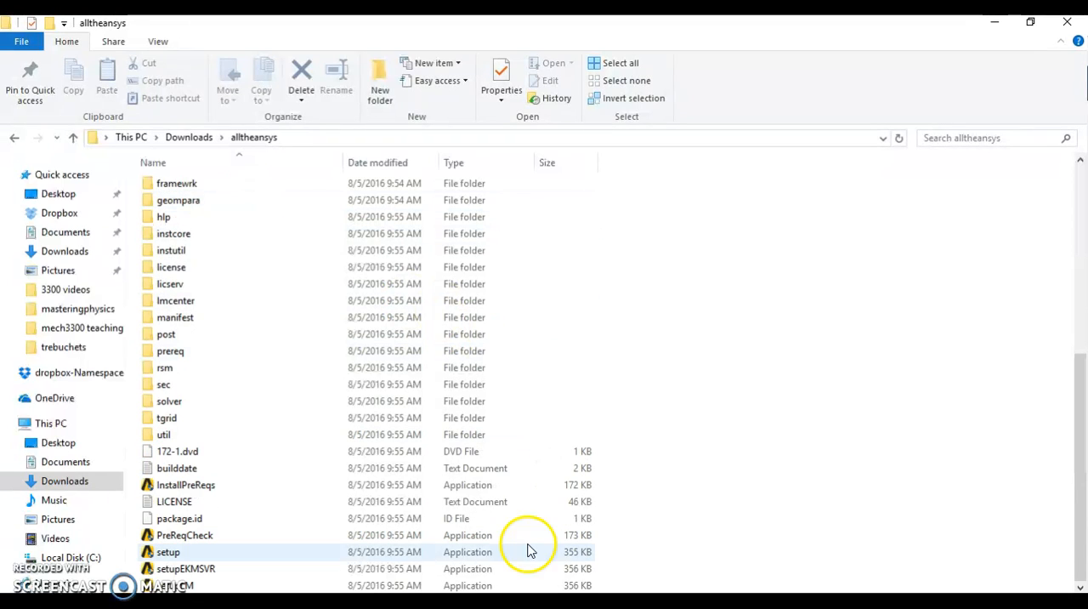
{"action": "left_click", "coordinate": [169, 552]}
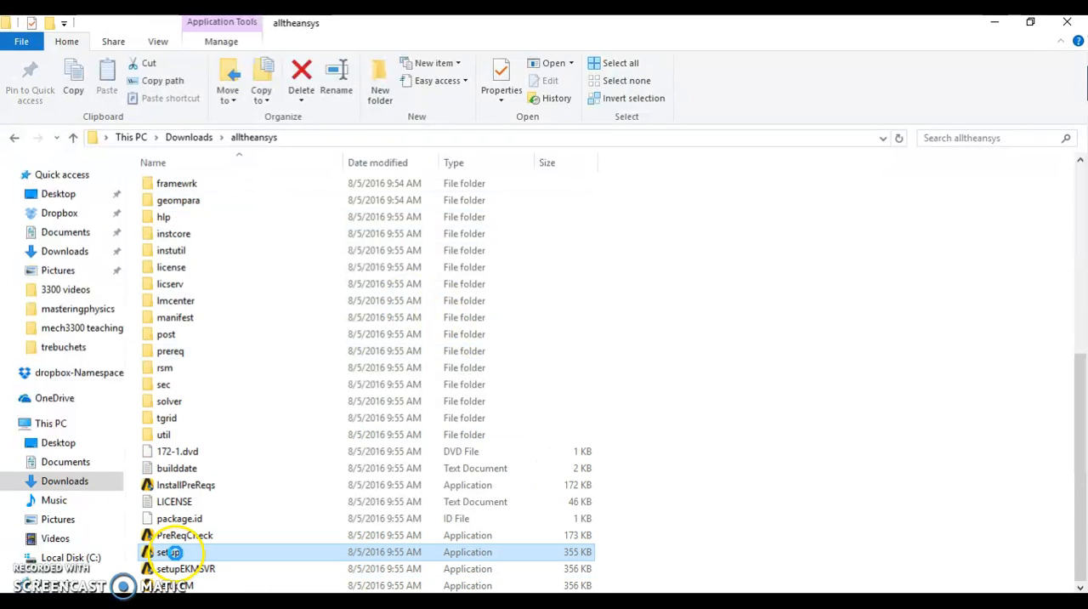
{"action": "right_click", "coordinate": [169, 552]}
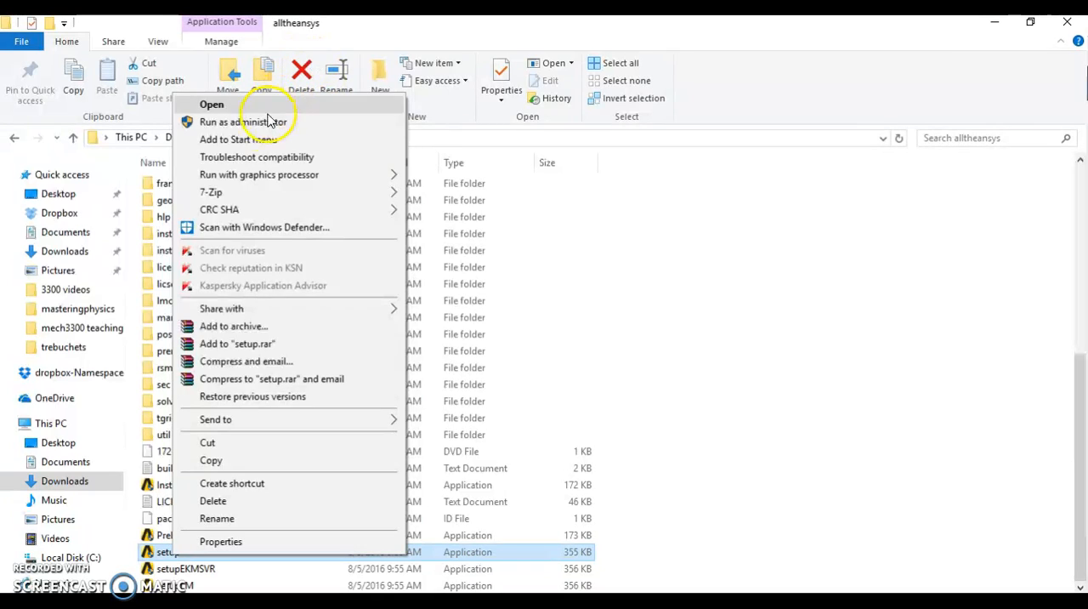
{"action": "left_click", "coordinate": [332, 124]}
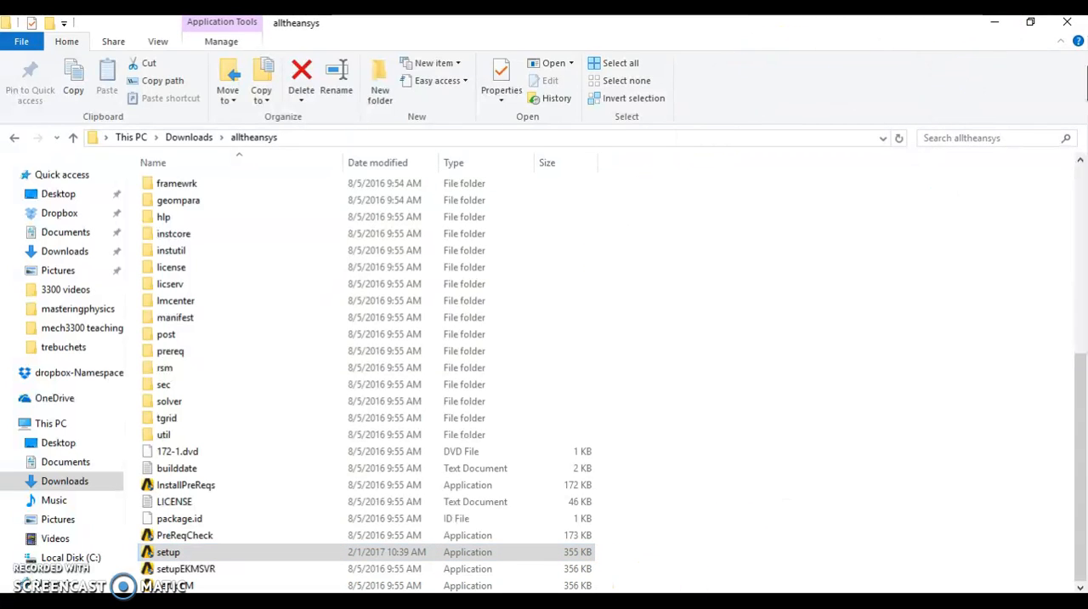
Step: Switch to the Release 17.2 Product Installation window, accept the license agreement and keep the default installation directory and options
{"action": "mouse_move", "coordinate": [488, 601]}
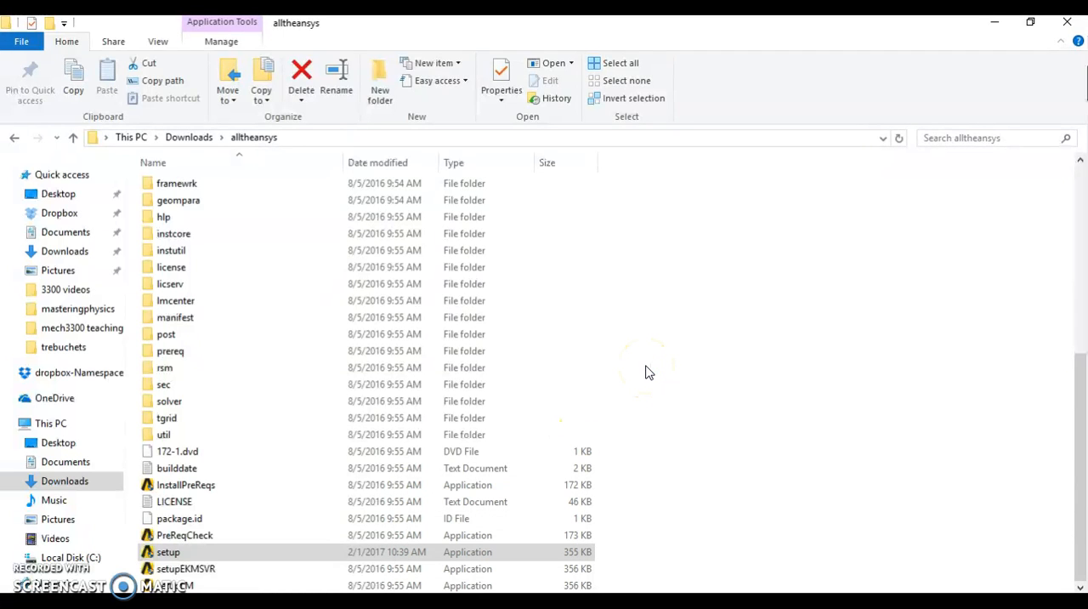
{"action": "left_click", "coordinate": [498, 601]}
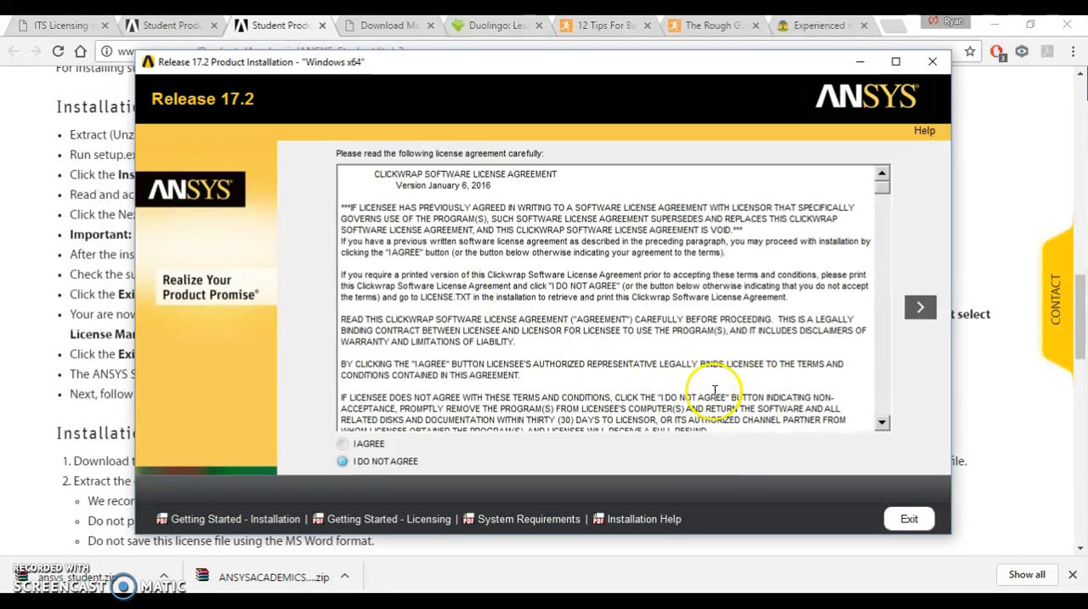
{"action": "left_click", "coordinate": [367, 446]}
{"action": "left_click", "coordinate": [901, 314]}
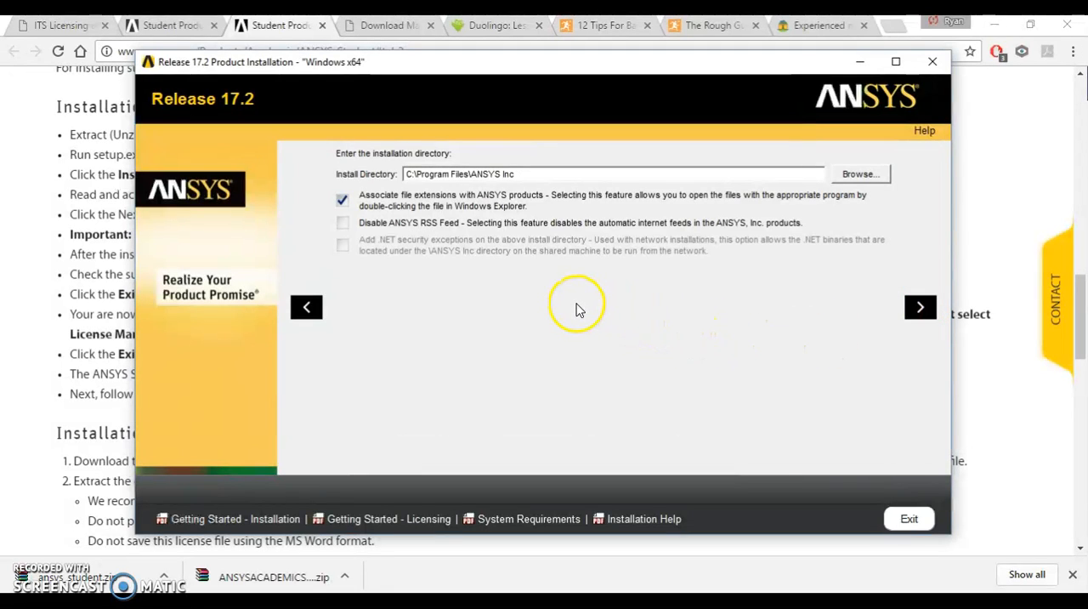
{"action": "left_click", "coordinate": [916, 308]}
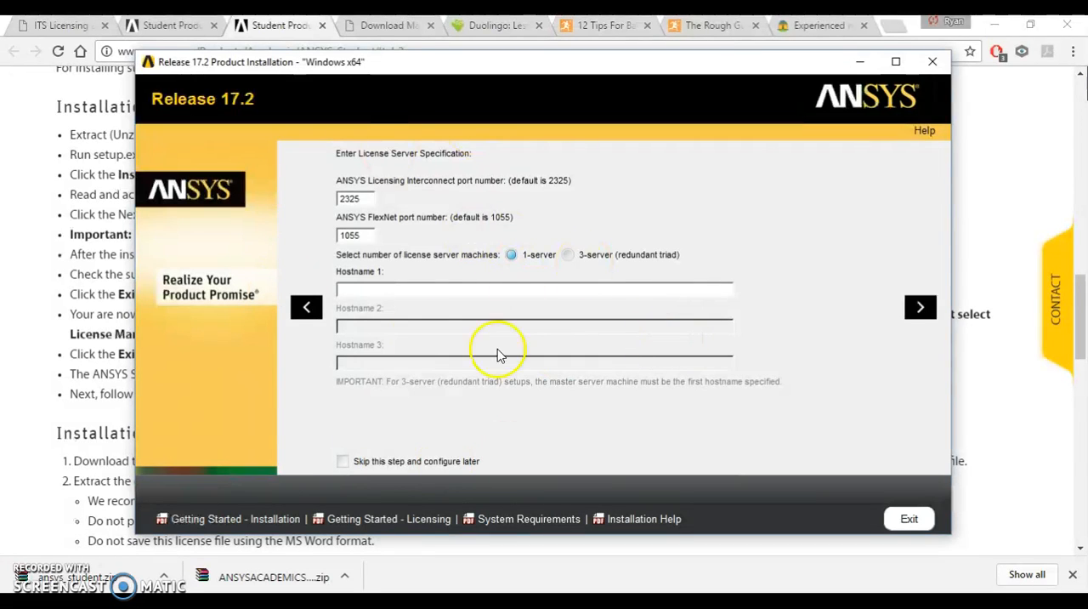
Step: Skip the License Server Specification step and continue to the product selection
{"action": "left_click", "coordinate": [340, 463]}
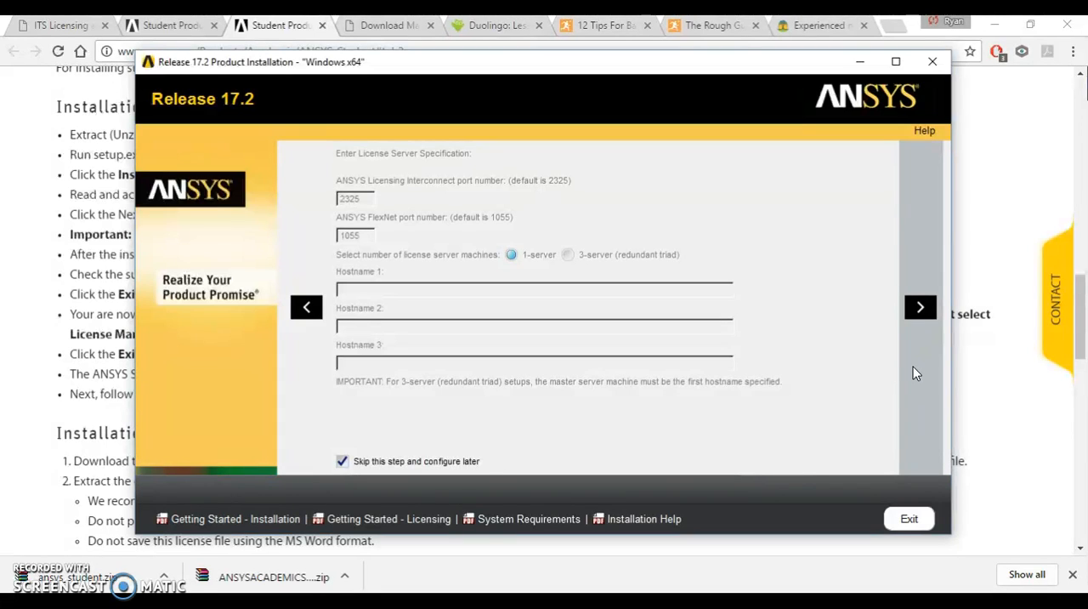
{"action": "left_click", "coordinate": [869, 385]}
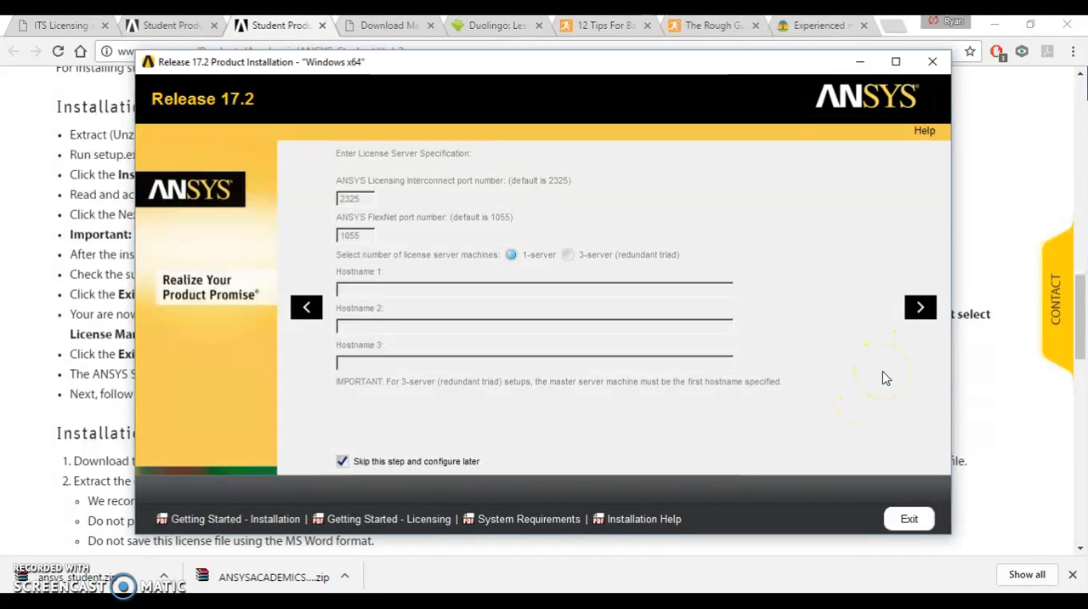
{"action": "left_click", "coordinate": [918, 308]}
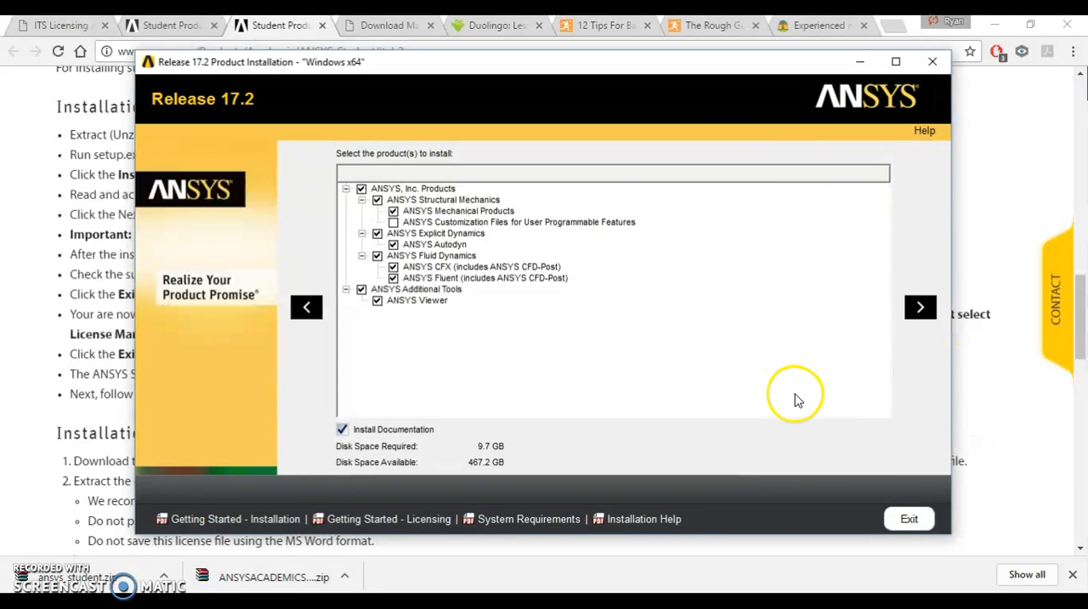
Step: Keep the default product selection with documentation and start installing the ANSYS products
{"action": "left_click", "coordinate": [931, 313]}
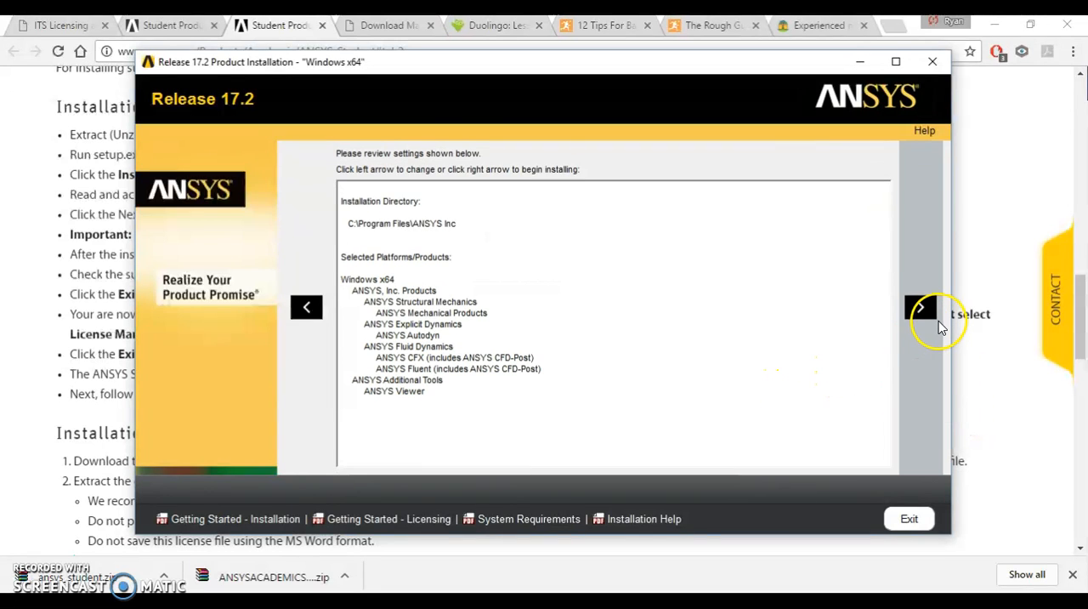
{"action": "left_click", "coordinate": [941, 327]}
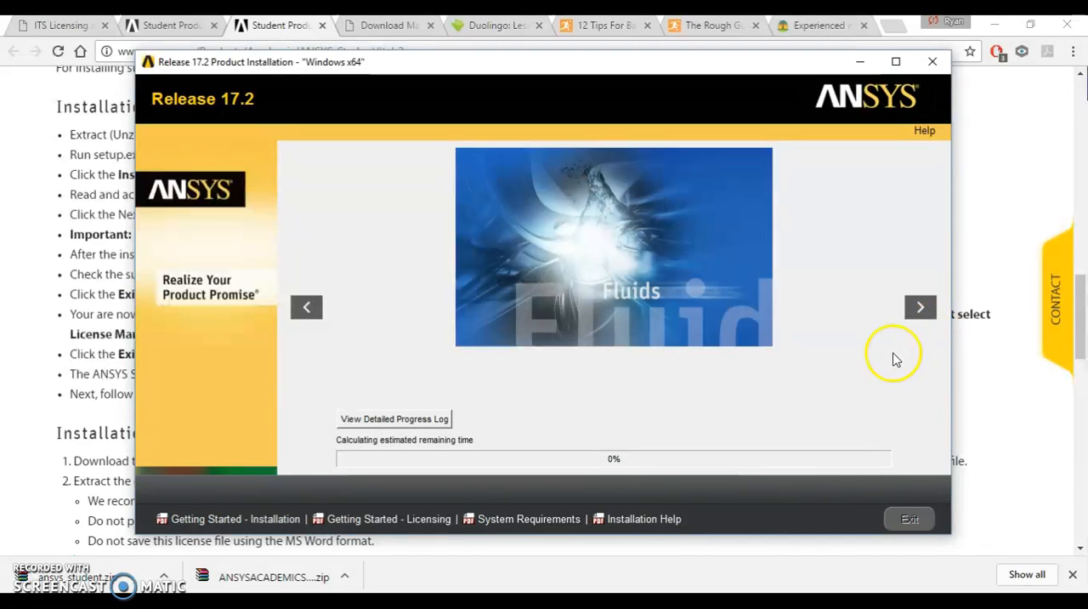
{"action": "left_click", "coordinate": [826, 447]}
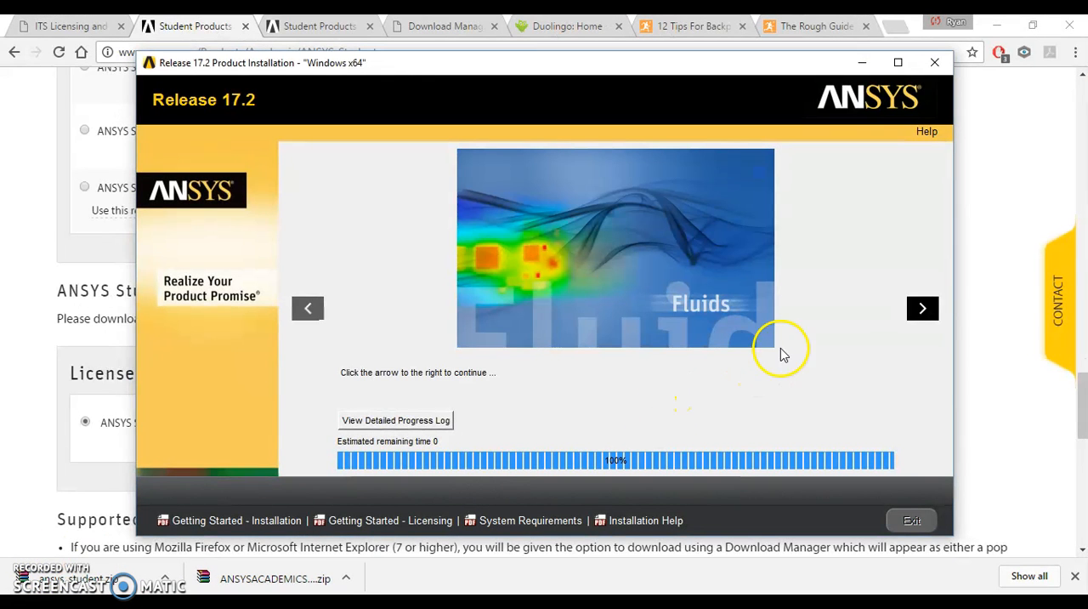
Step: Finish the product installation without launching the survey and close the ANSYS Installation Launcher
{"action": "left_click", "coordinate": [922, 308]}
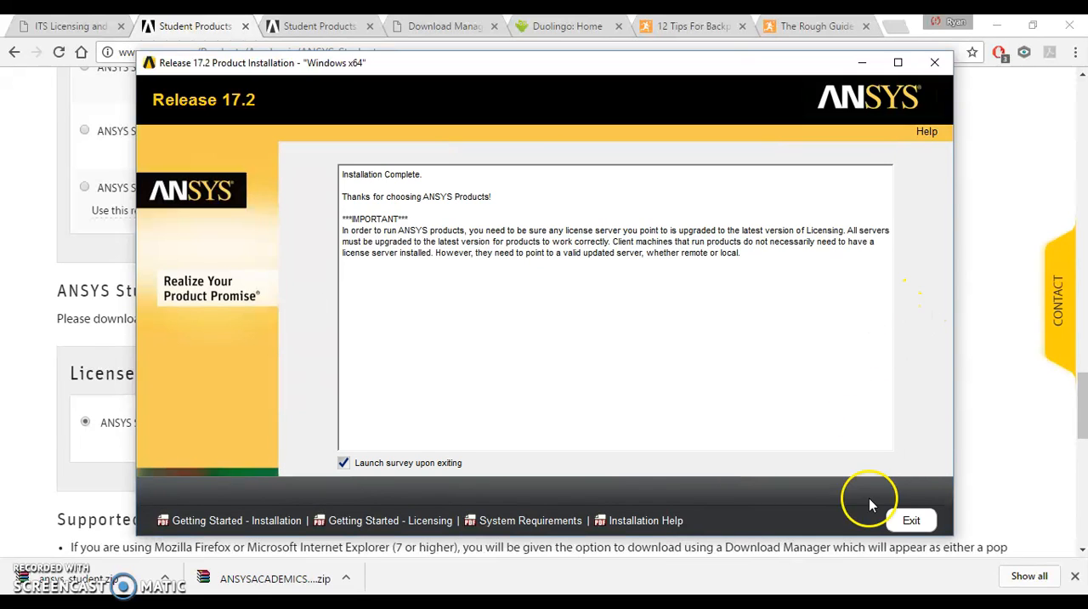
{"action": "left_click", "coordinate": [410, 466]}
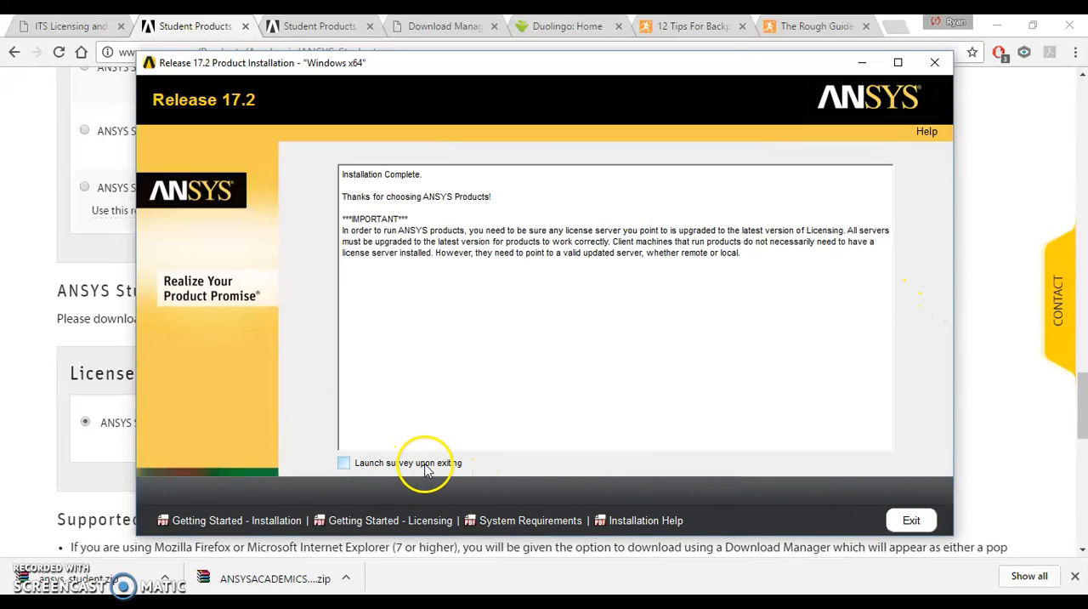
{"action": "left_click", "coordinate": [896, 513]}
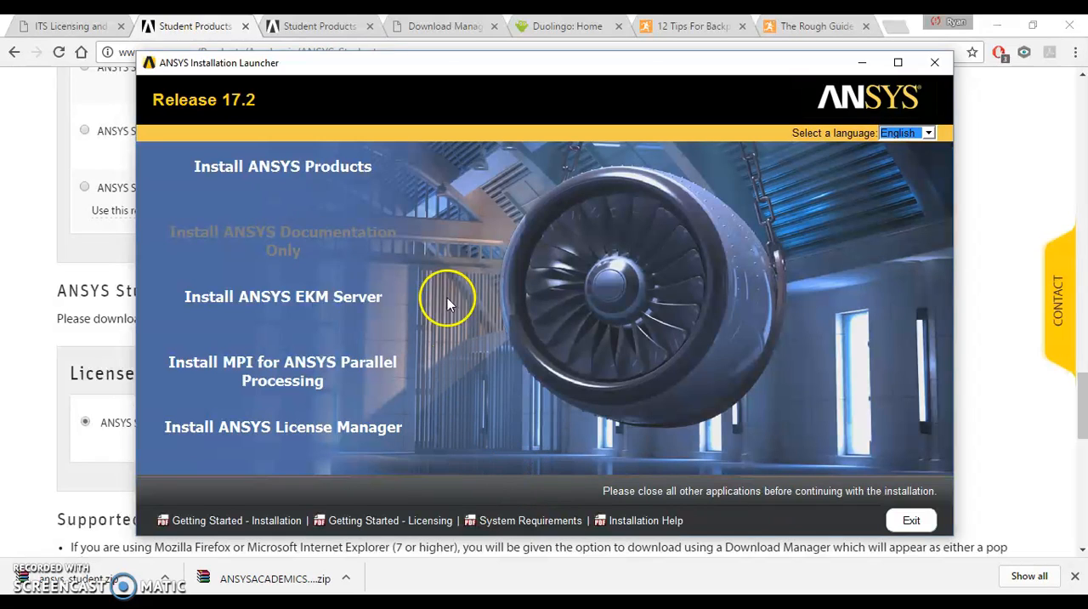
{"action": "left_click", "coordinate": [934, 62]}
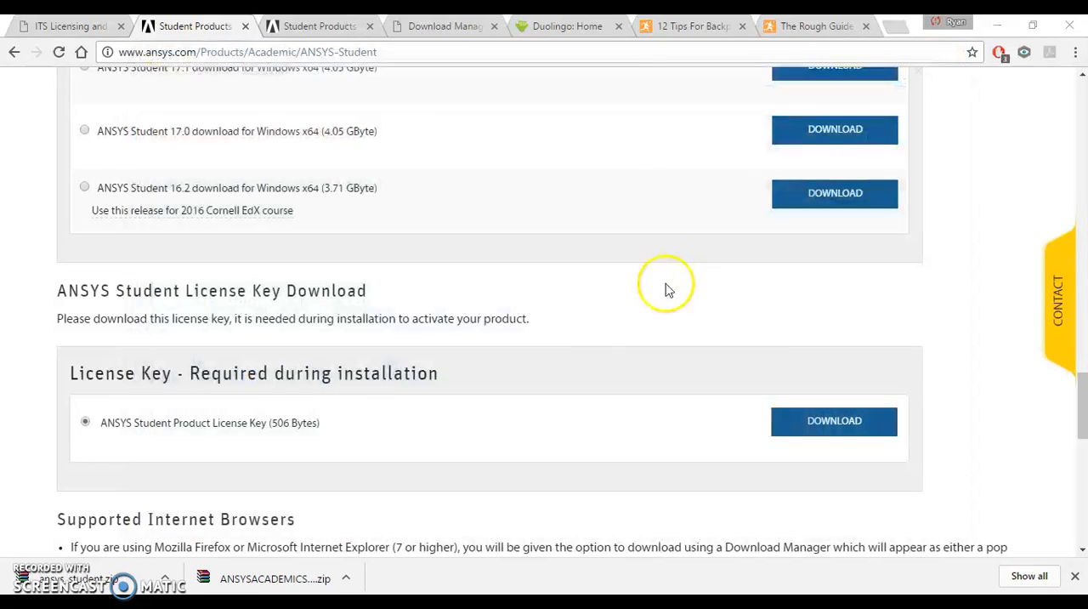
Step: Download the ANSYS Student Product License Key and show the downloaded ansys_student.zip in its folder
{"action": "left_click", "coordinate": [807, 425]}
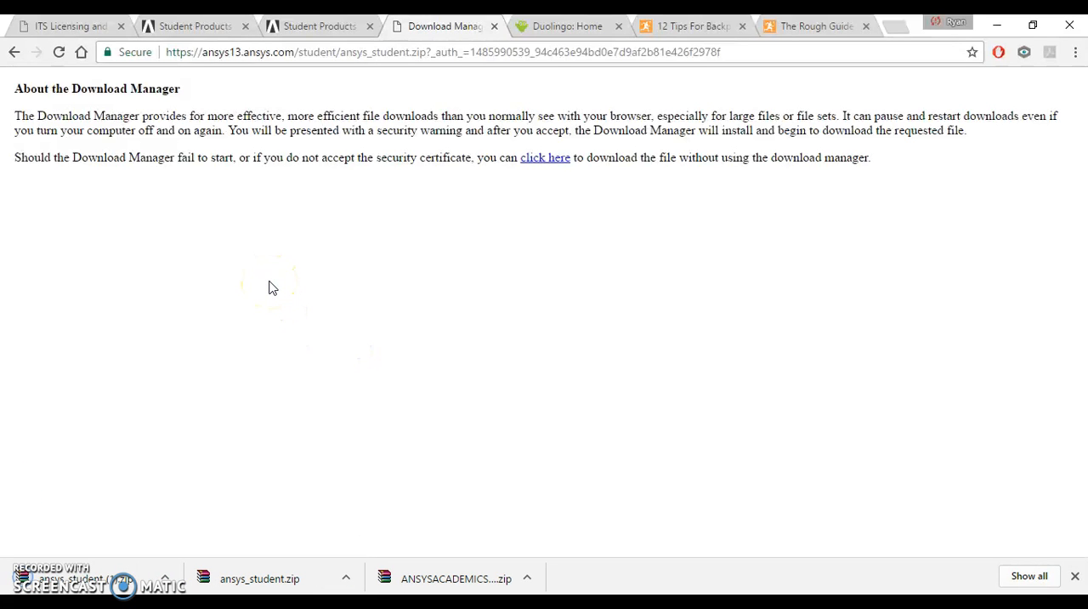
{"action": "left_click", "coordinate": [346, 578]}
{"action": "left_click", "coordinate": [405, 523]}
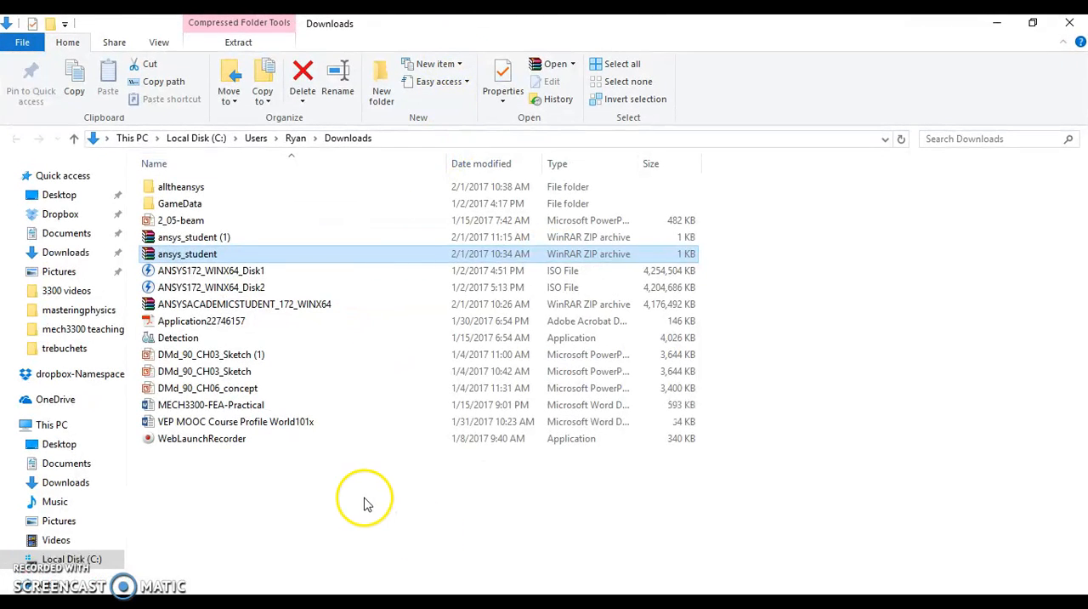
Step: Create a folder named license in Downloads, move the ansys_student archive into it and open the folder
{"action": "right_click", "coordinate": [364, 502]}
{"action": "mouse_move", "coordinate": [399, 460]}
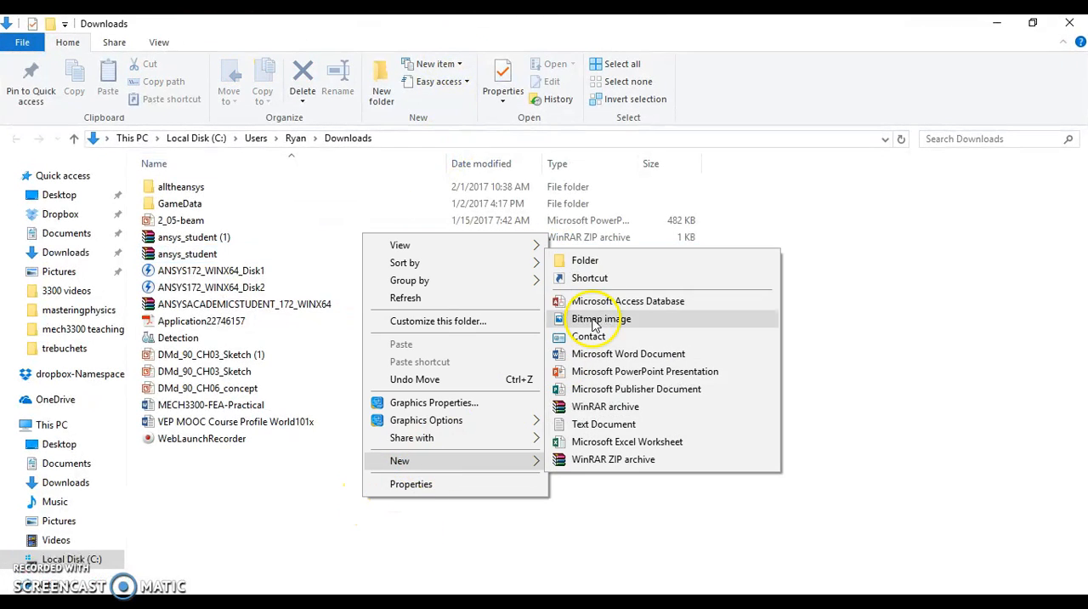
{"action": "left_click", "coordinate": [583, 260]}
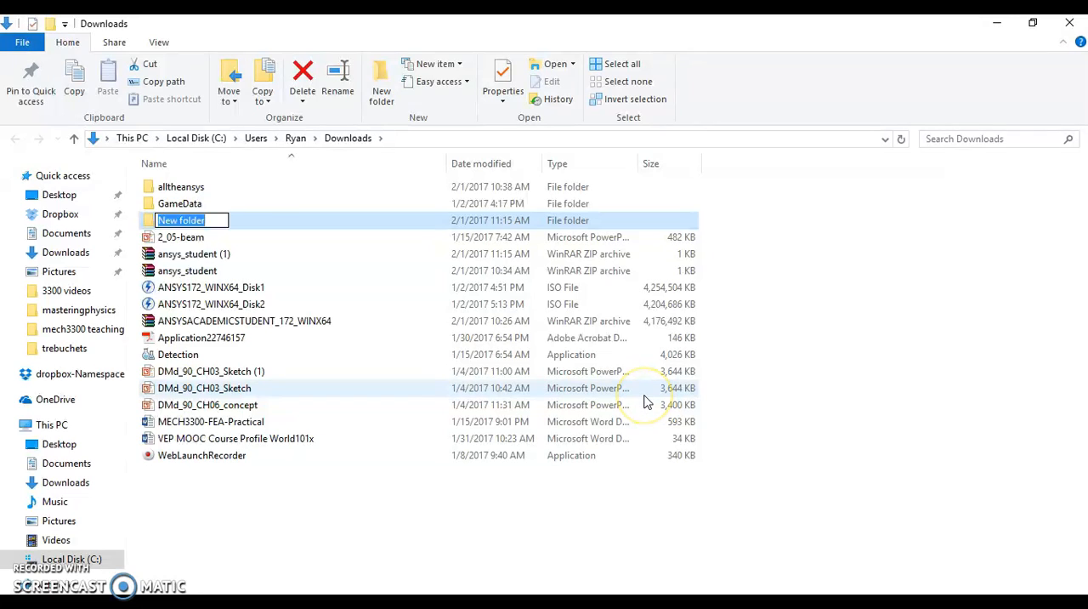
{"action": "key", "text": "Return"}
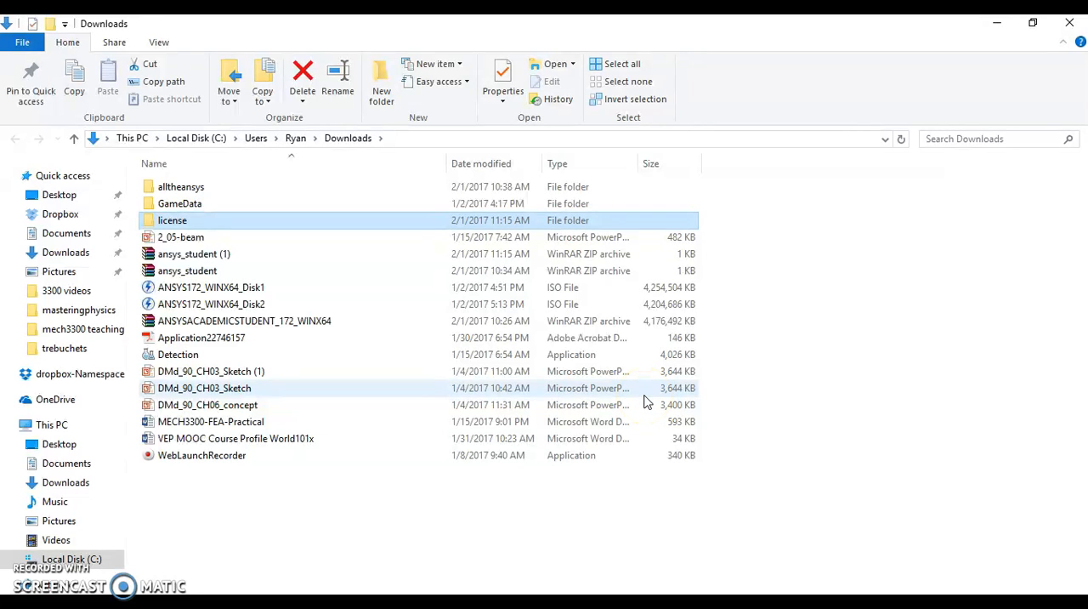
{"action": "left_click_drag", "start_coordinate": [197, 270], "coordinate": [241, 220]}
{"action": "double_click", "coordinate": [238, 221]}
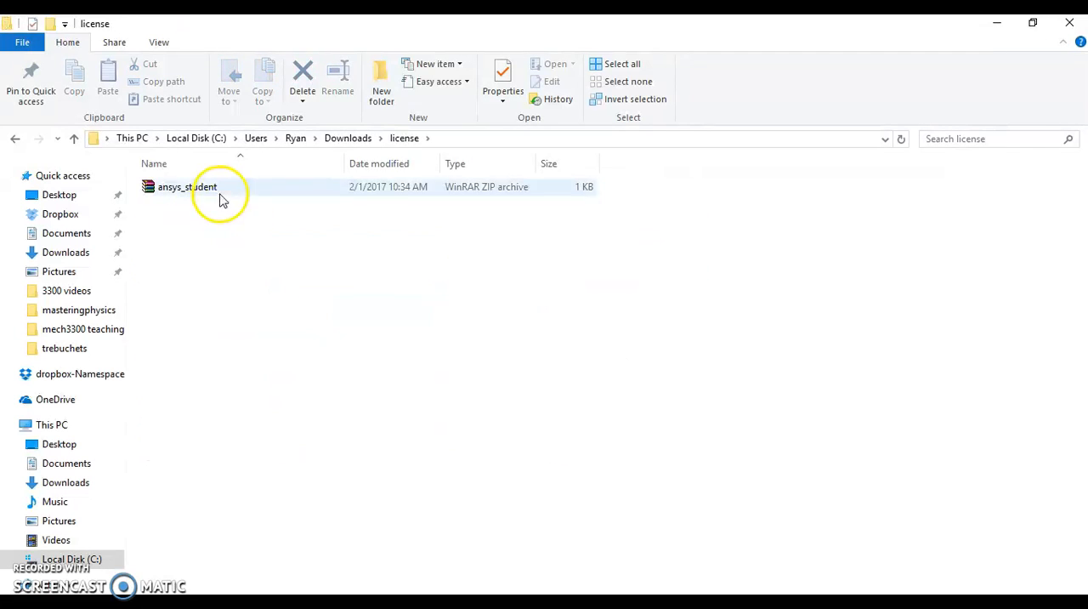
Step: Extract the ansys_student archive directly into the license folder
{"action": "right_click", "coordinate": [194, 181]}
{"action": "left_click", "coordinate": [188, 186]}
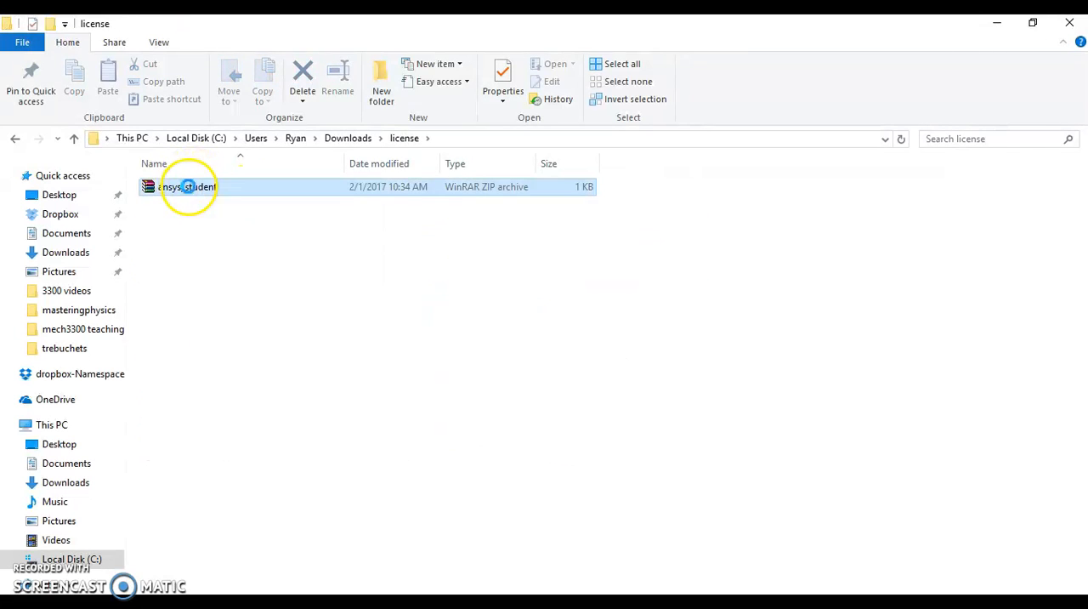
{"action": "right_click", "coordinate": [188, 186]}
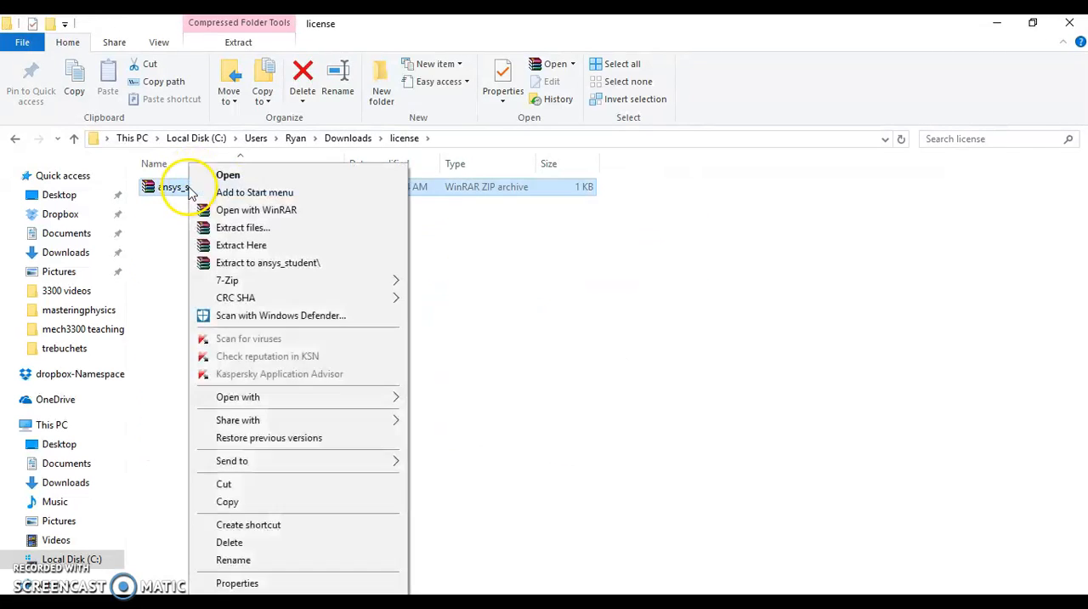
{"action": "left_click", "coordinate": [249, 247]}
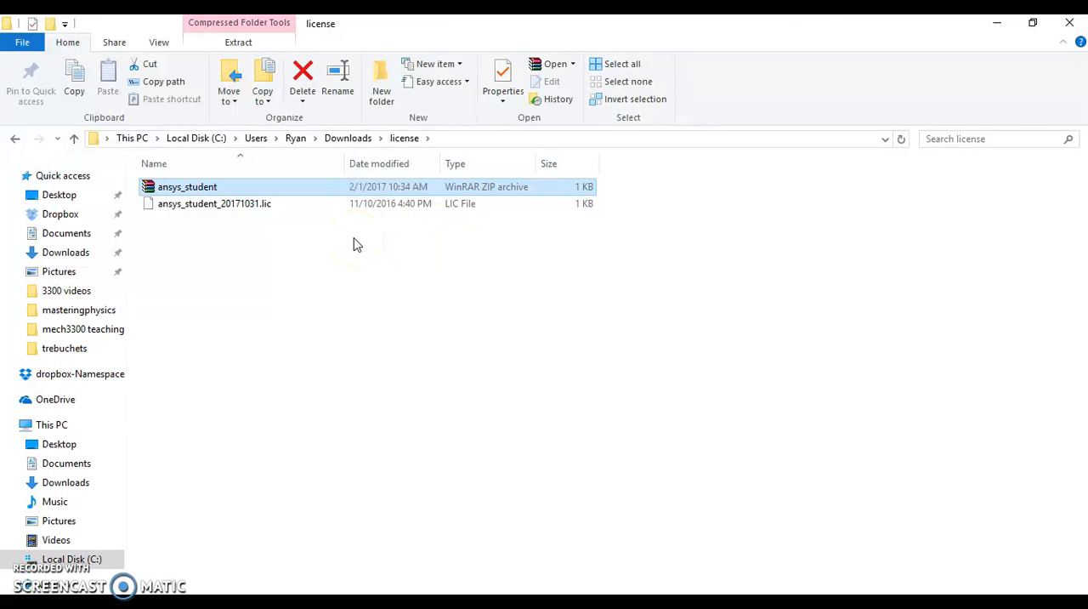
Step: Move the license folder window aside and reread the Part 2 license file instructions in Chrome, highlighting the recommended C:\Program Files\ANSYS Inc\Shared Files\Licensing location
{"action": "left_click_drag", "start_coordinate": [560, 33], "coordinate": [1087, 255]}
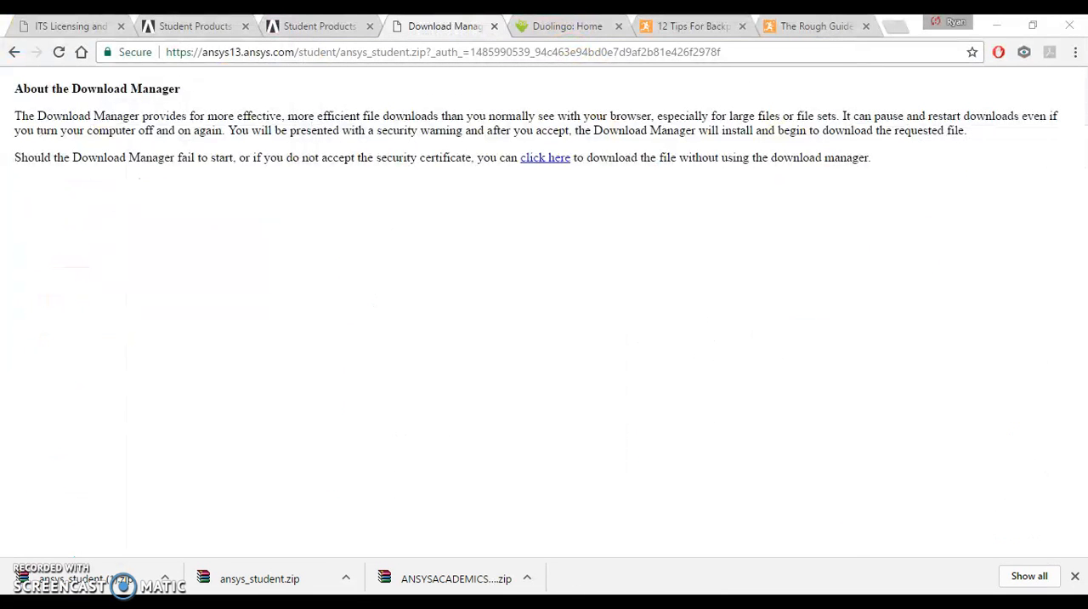
{"action": "left_click", "coordinate": [300, 25]}
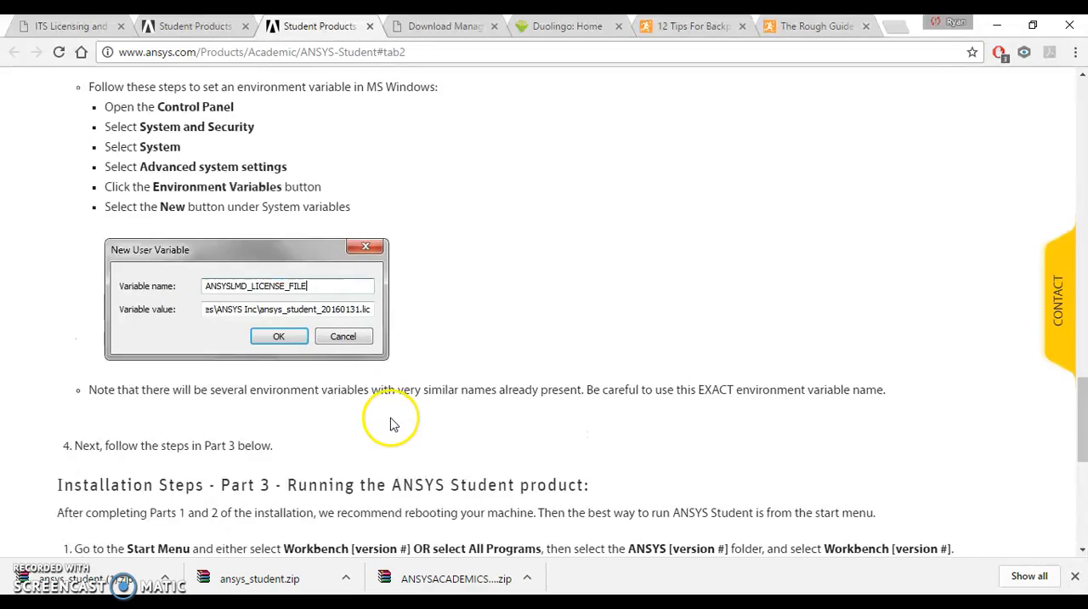
{"action": "scroll", "coordinate": [394, 423], "scroll_direction": "up", "scroll_amount": 5}
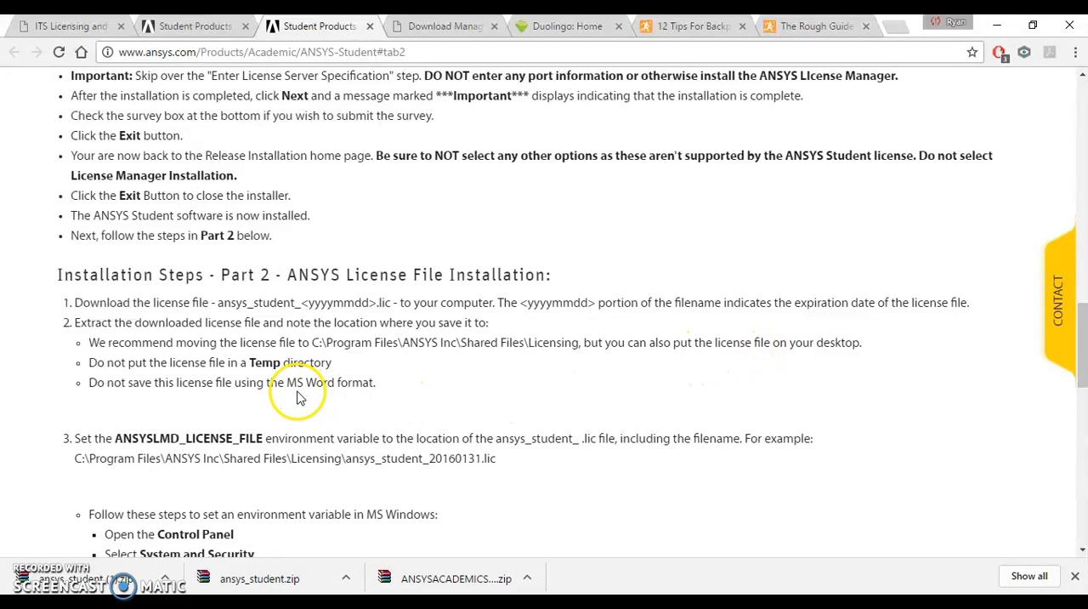
{"action": "left_click_drag", "start_coordinate": [313, 343], "coordinate": [575, 345]}
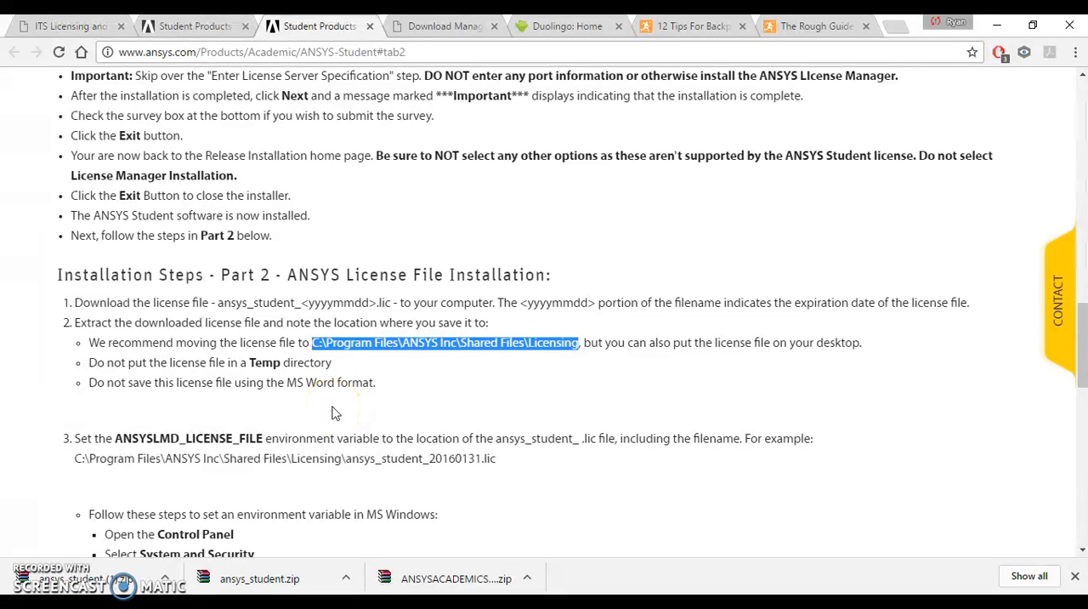
{"action": "scroll", "coordinate": [333, 412], "scroll_direction": "down", "scroll_amount": 4}
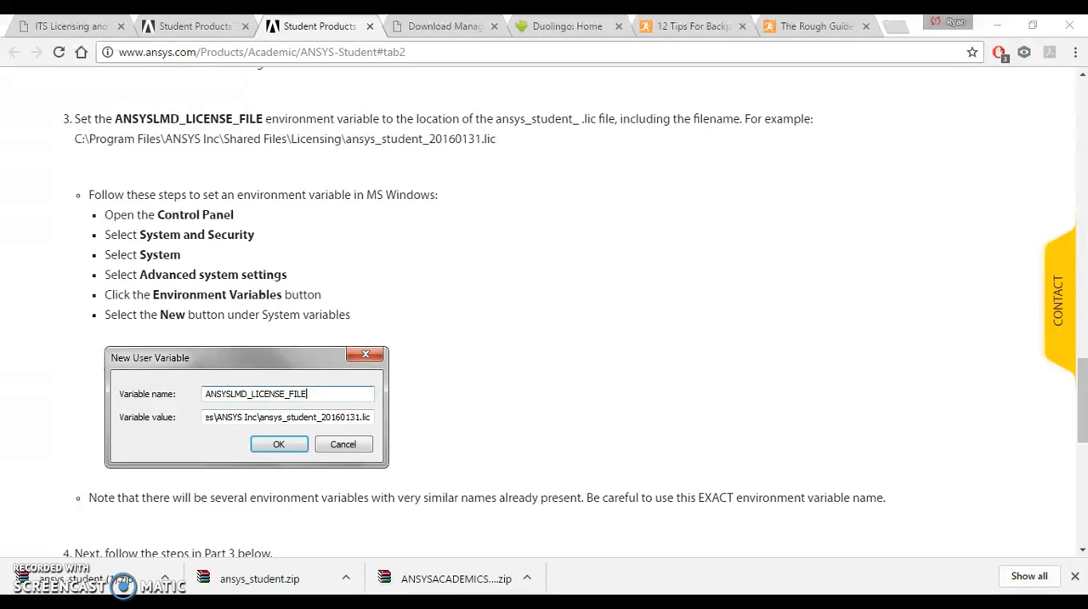
Step: Arrange the ANSYS Student instructions page side by side with the license folder window
{"action": "left_click_drag", "start_coordinate": [1087, 298], "coordinate": [1087, 128]}
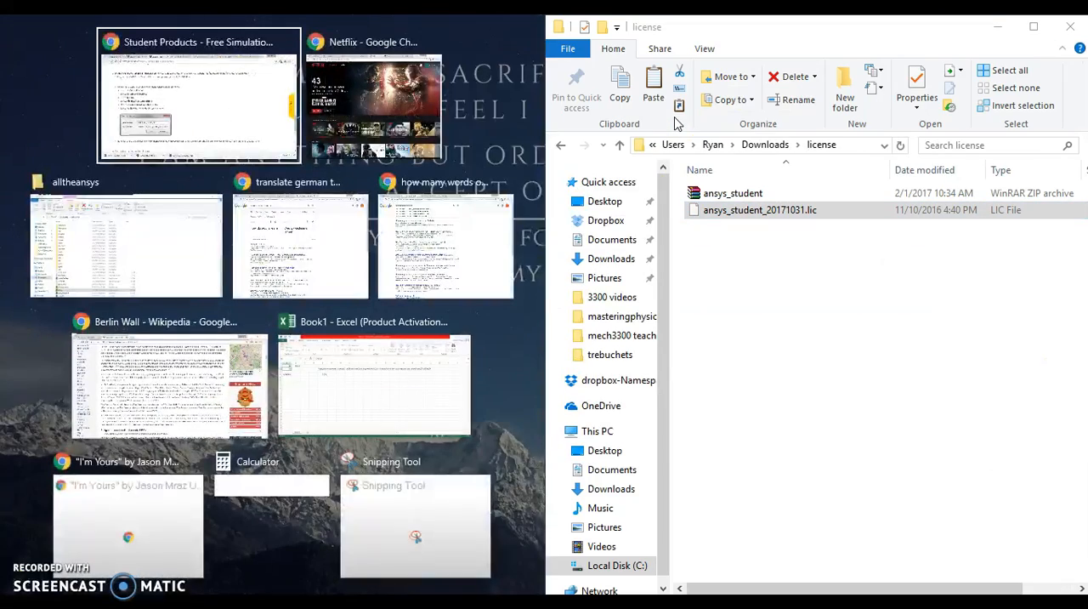
{"action": "left_click", "coordinate": [138, 108]}
{"action": "scroll", "coordinate": [442, 280], "scroll_direction": "down", "scroll_amount": 3}
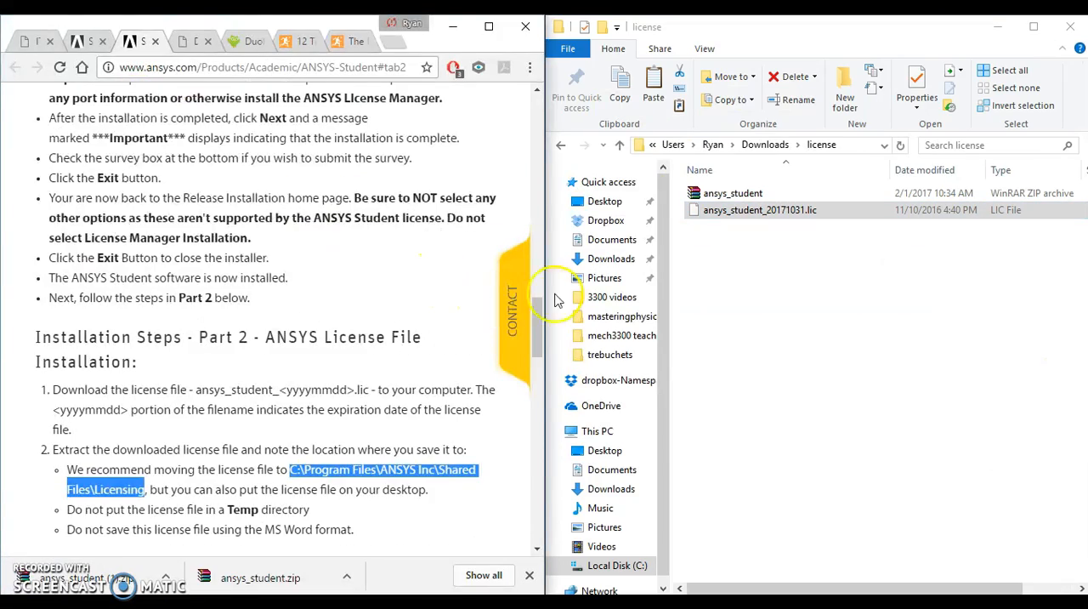
Step: Copy the ansys_student_20171031.lic file from the license folder
{"action": "left_click", "coordinate": [735, 216]}
{"action": "right_click", "coordinate": [735, 215]}
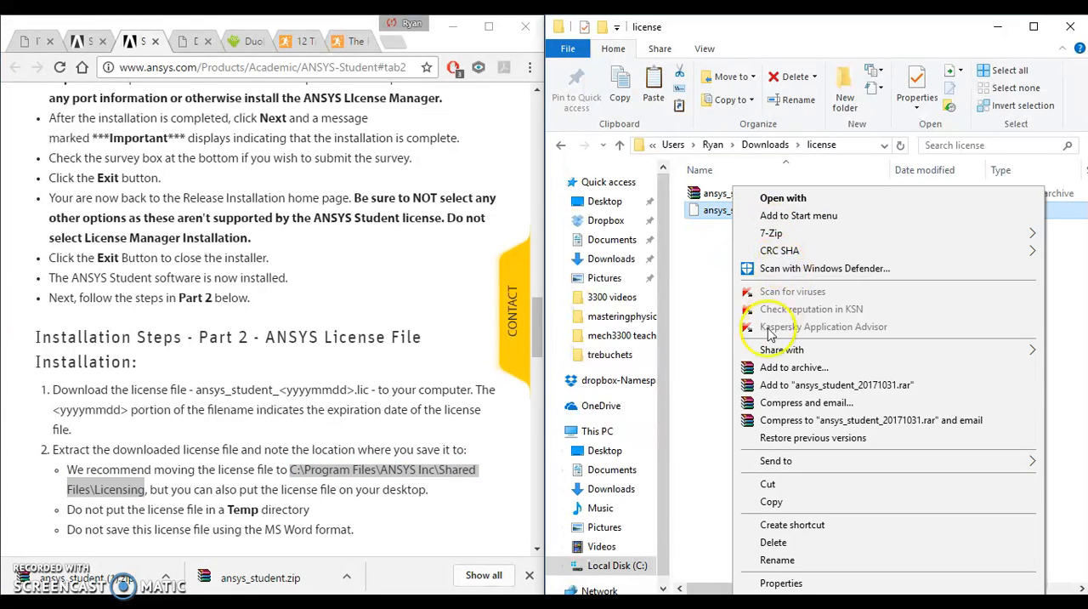
{"action": "left_click", "coordinate": [731, 564]}
Step: Browse in the file window to C:\Program Files\ANSYS Inc\Shared Files\Licensing
{"action": "left_click_drag", "start_coordinate": [670, 351], "coordinate": [748, 364]}
{"action": "scroll", "coordinate": [639, 408], "scroll_direction": "down", "scroll_amount": 1}
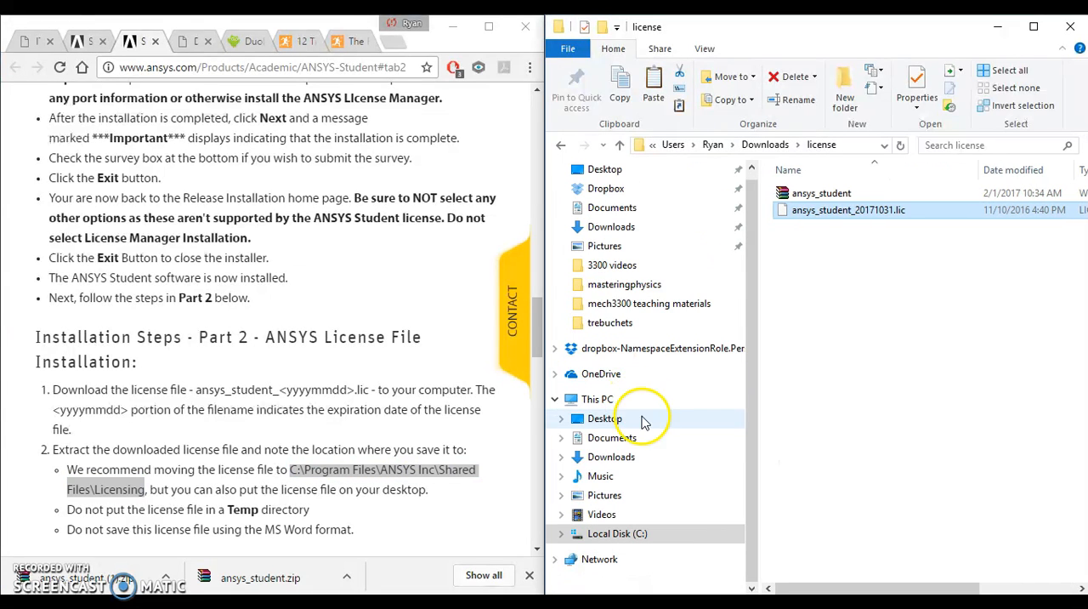
{"action": "left_click", "coordinate": [624, 534]}
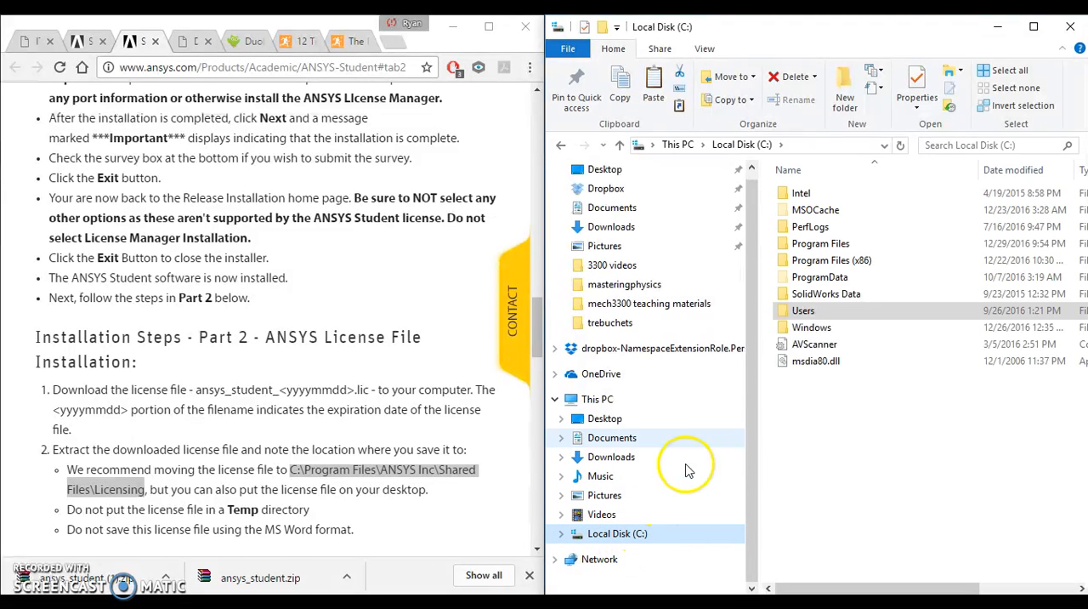
{"action": "double_click", "coordinate": [852, 244]}
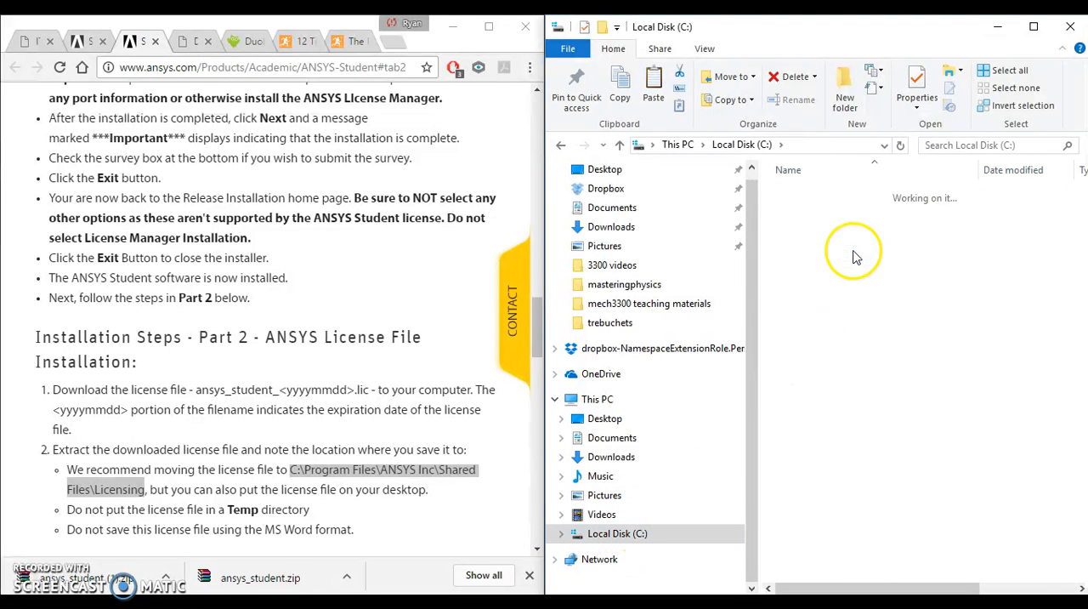
{"action": "double_click", "coordinate": [855, 245]}
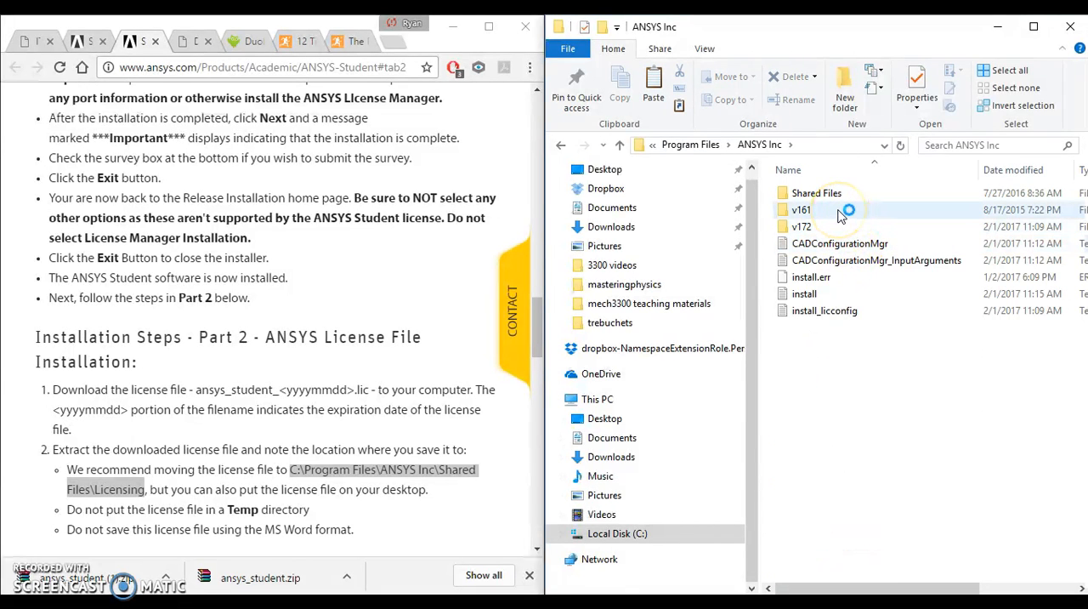
{"action": "double_click", "coordinate": [840, 196]}
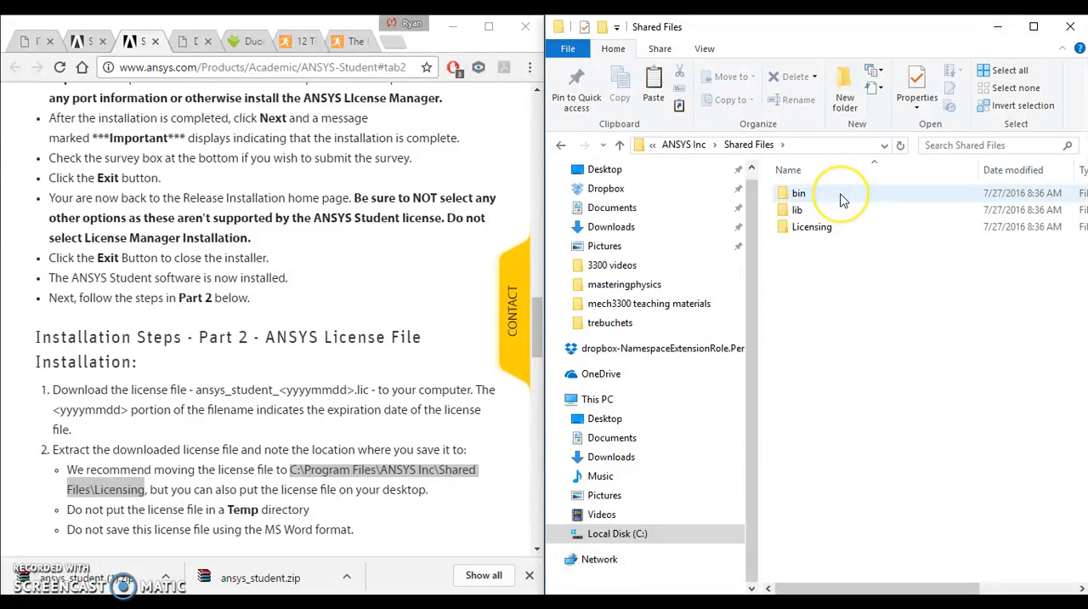
{"action": "double_click", "coordinate": [838, 226]}
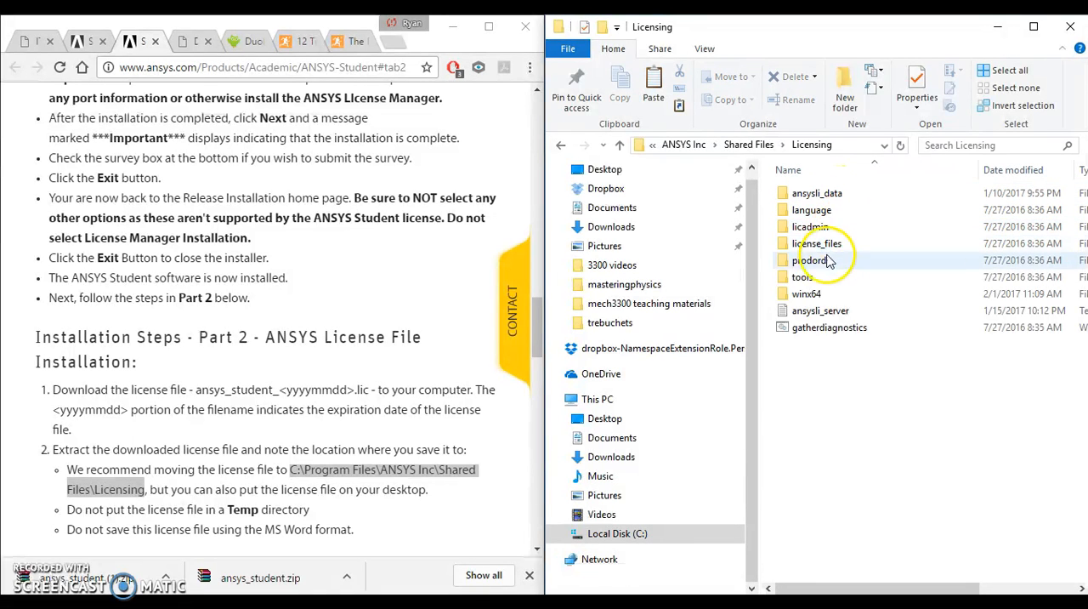
Step: Paste the copied license file into the Licensing folder, granting administrator permission for the copy
{"action": "right_click", "coordinate": [830, 380]}
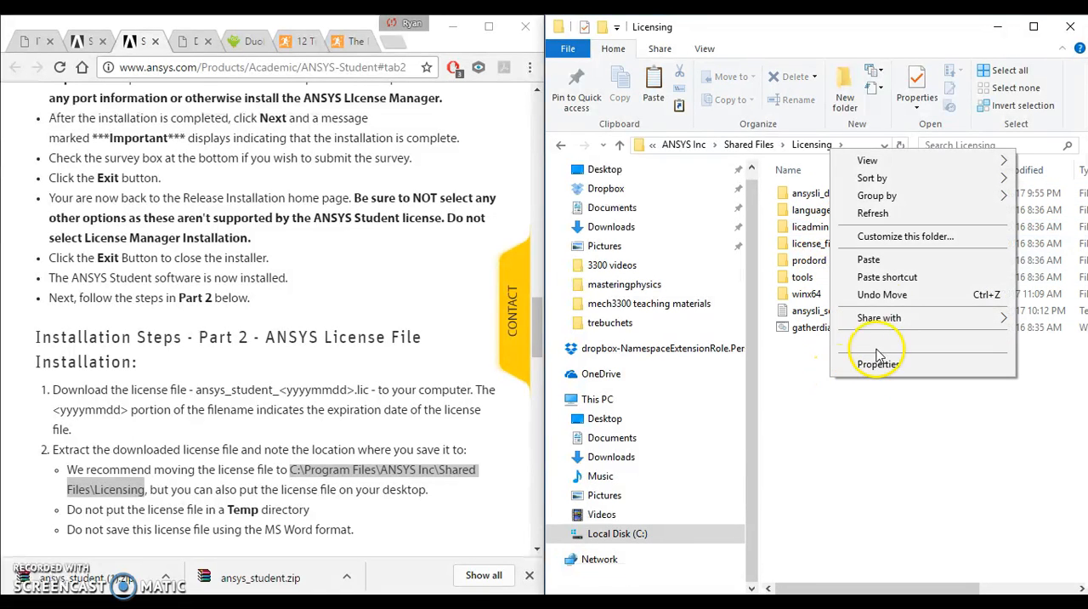
{"action": "left_click", "coordinate": [880, 248]}
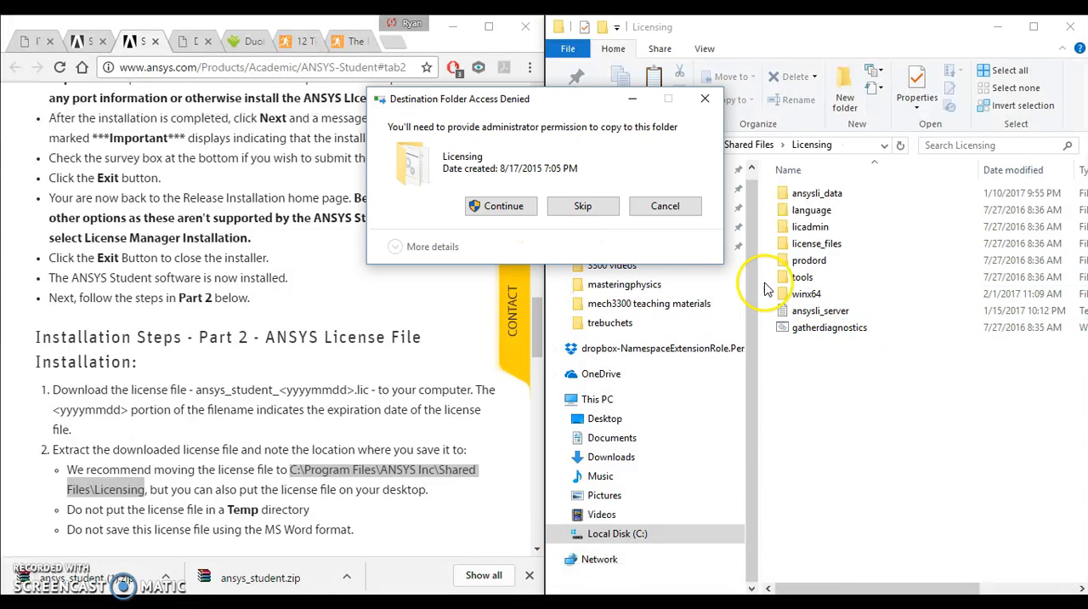
{"action": "left_click", "coordinate": [439, 204]}
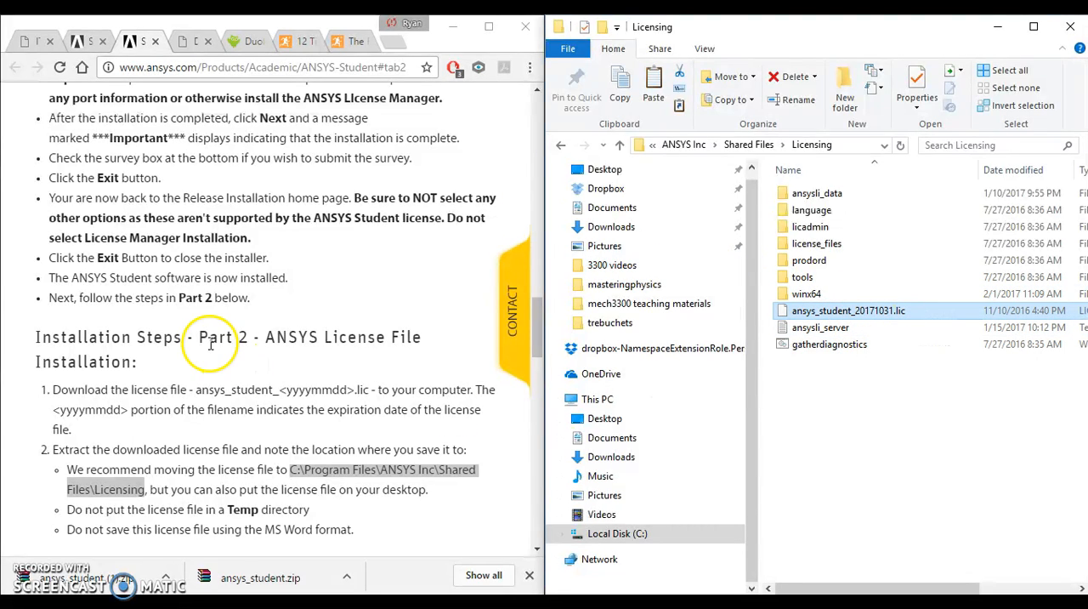
Step: Consult the environment variable instructions in part 3, open the Windows Control Panel and place it beside the instructions page
{"action": "scroll", "coordinate": [212, 344], "scroll_direction": "down", "scroll_amount": 4}
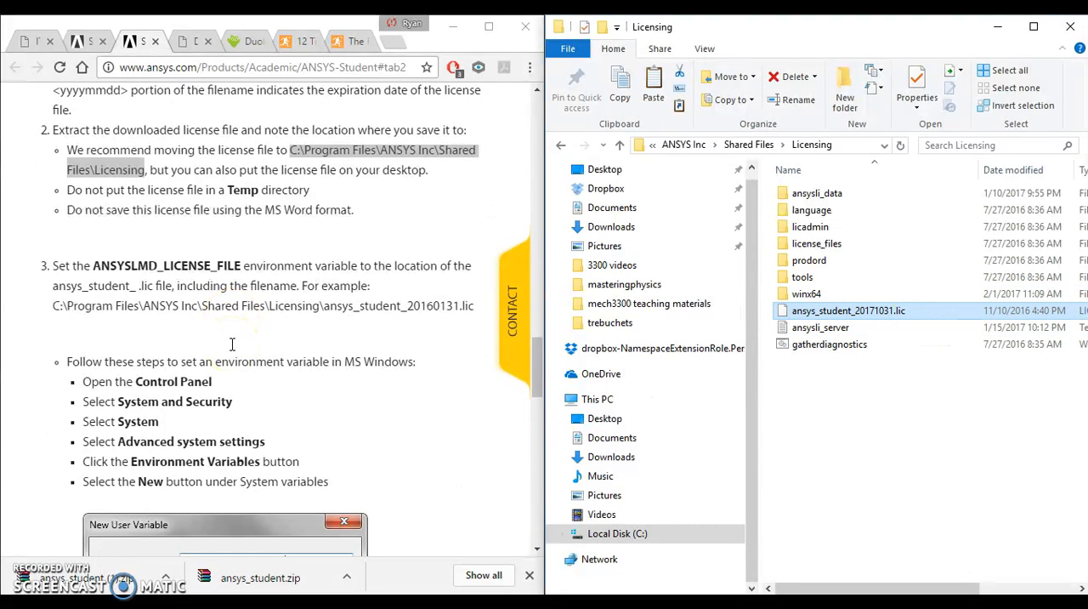
{"action": "scroll", "coordinate": [232, 344], "scroll_direction": "down", "scroll_amount": 1}
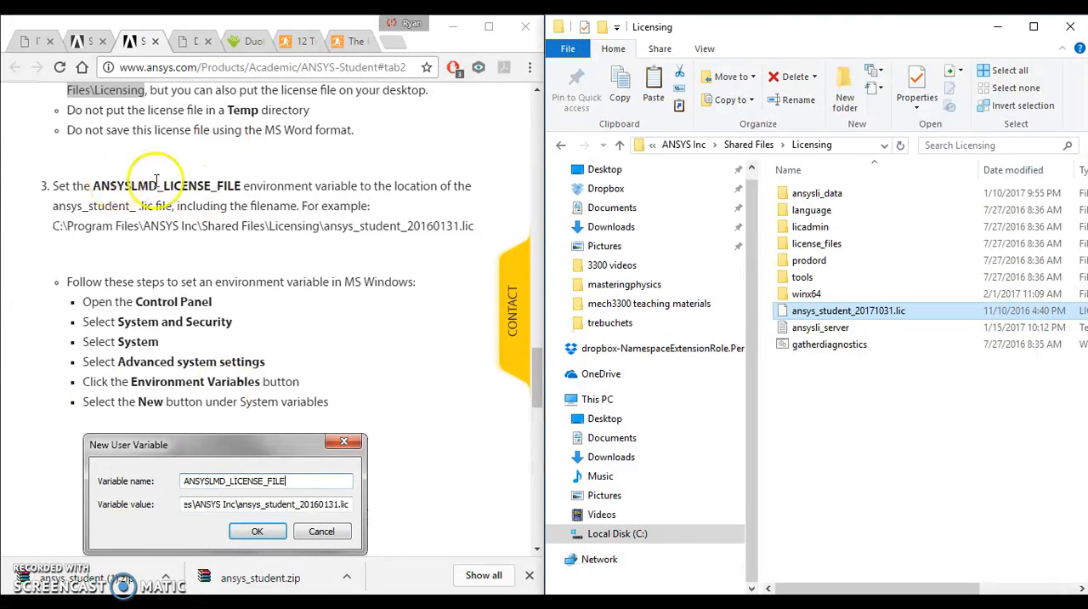
{"action": "scroll", "coordinate": [139, 377], "scroll_direction": "down", "scroll_amount": 1}
{"action": "left_click", "coordinate": [60, 580]}
{"action": "key", "text": "super"}
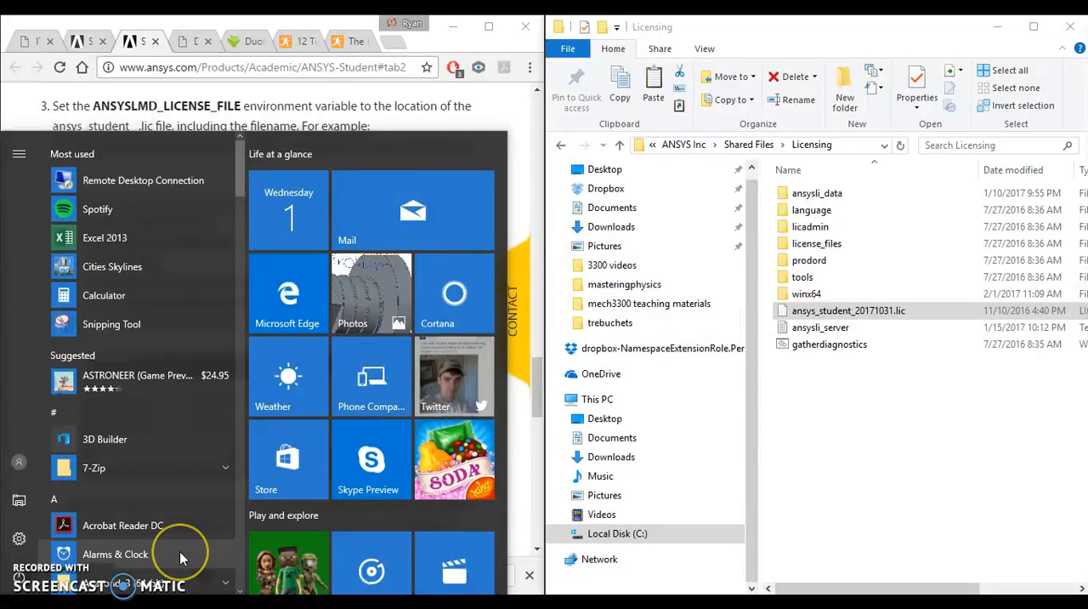
{"action": "type", "text": "c"}
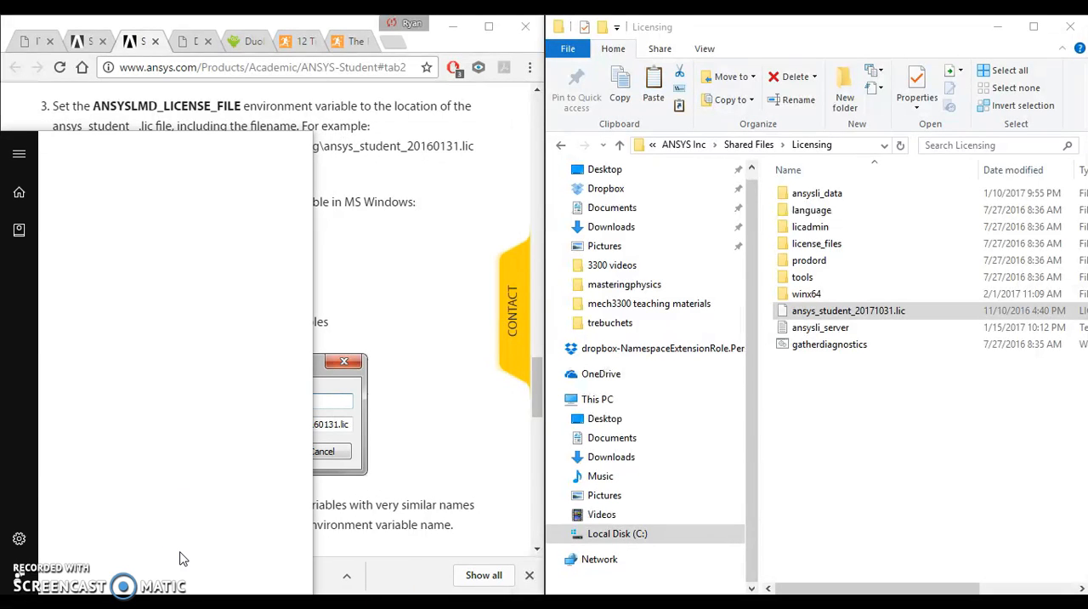
{"action": "type", "text": "ontrol"}
{"action": "left_click", "coordinate": [115, 223]}
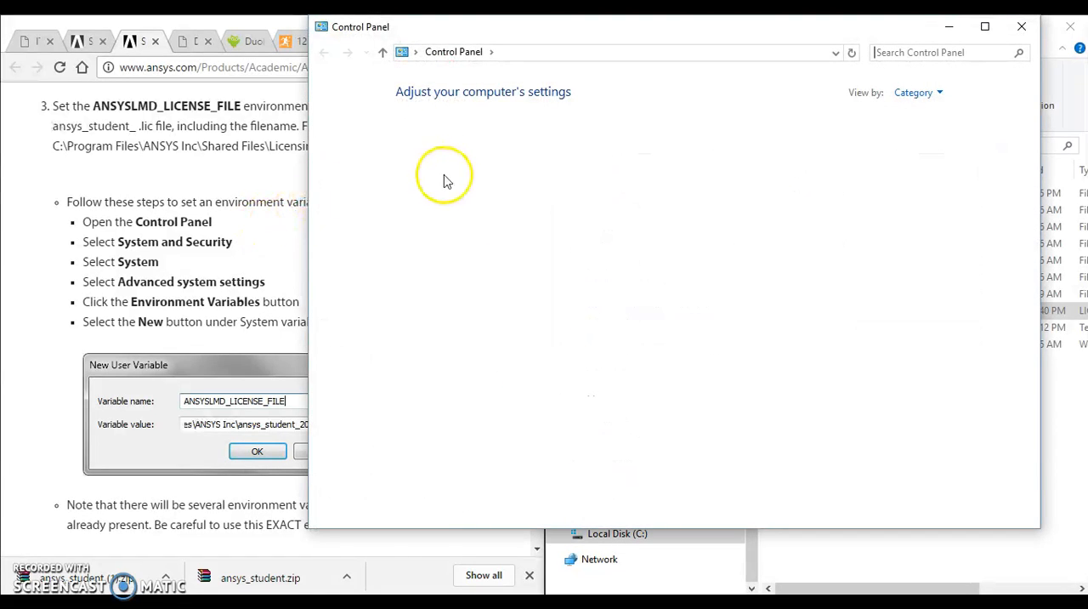
{"action": "key", "text": "super+Right"}
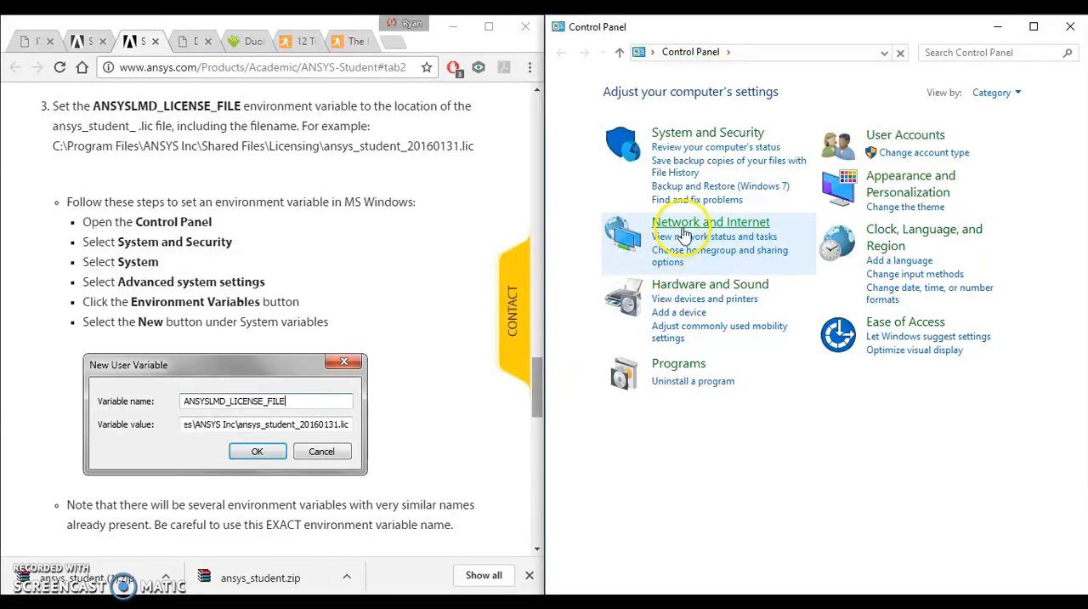
Step: Open the Environment Variables dialog from the advanced system settings under System and Security, and move it clear of the instructions
{"action": "left_click", "coordinate": [736, 143]}
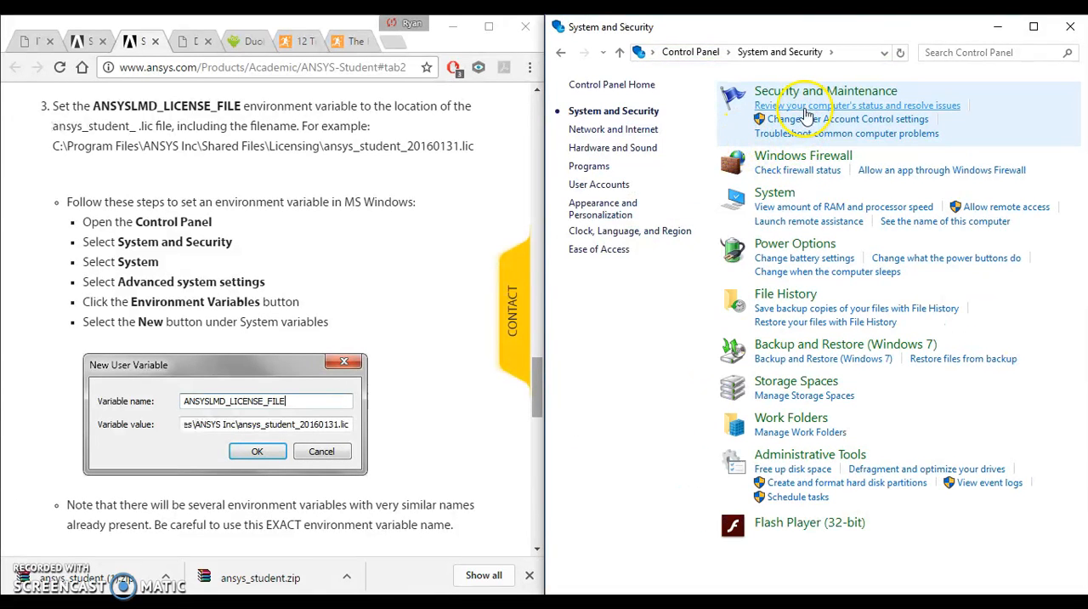
{"action": "left_click", "coordinate": [774, 194]}
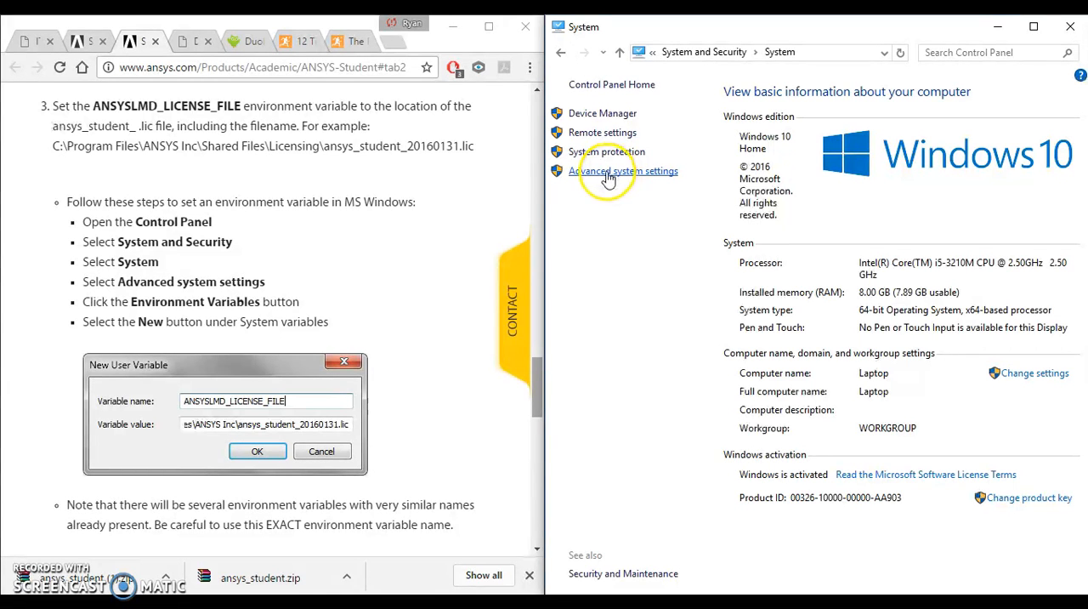
{"action": "left_click", "coordinate": [606, 173]}
{"action": "left_click_drag", "start_coordinate": [230, 30], "coordinate": [890, 140]}
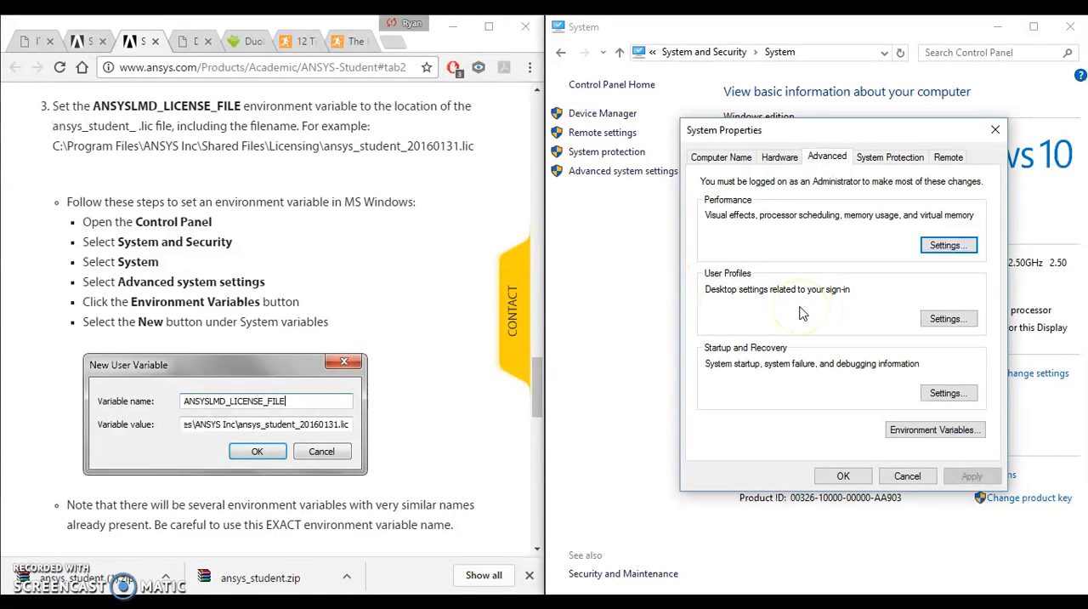
{"action": "left_click", "coordinate": [960, 430]}
{"action": "left_click_drag", "start_coordinate": [564, 77], "coordinate": [823, 68]}
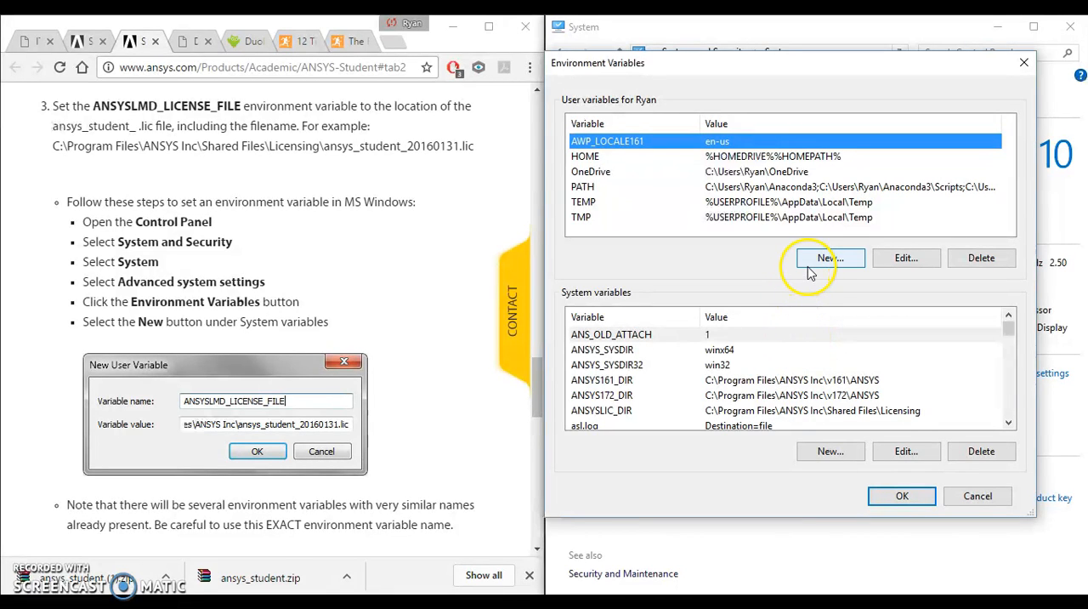
Step: Start a new system variable and name it ANSYSLMD_LICENSE_FILE
{"action": "left_click", "coordinate": [849, 453]}
{"action": "left_click_drag", "start_coordinate": [554, 259], "coordinate": [839, 181]}
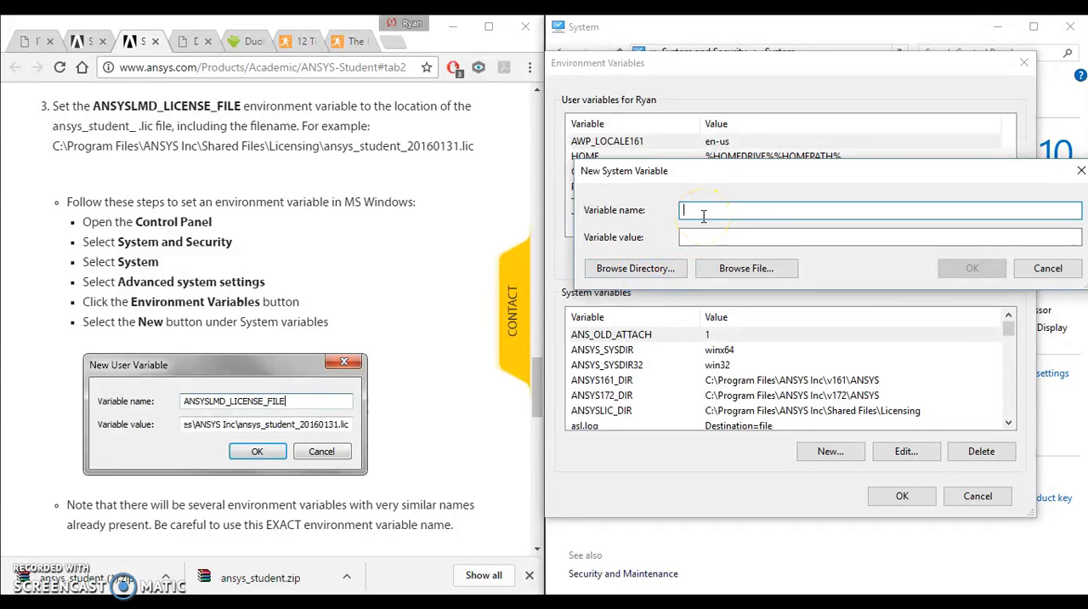
{"action": "type", "text": "ANSYSLMD_LICENSE_FILE"}
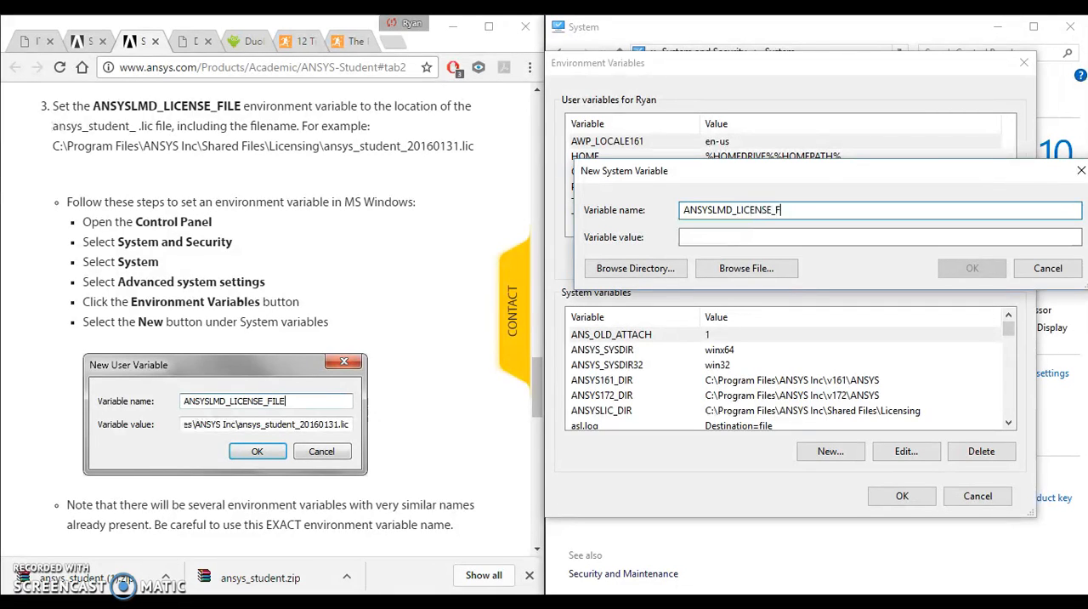
Step: Set the variable's value to the directory C:\Program Files\ANSYS Inc\Shared Files\Licensing by browsing to it
{"action": "left_click", "coordinate": [636, 268]}
{"action": "left_click_drag", "start_coordinate": [669, 427], "coordinate": [763, 513]}
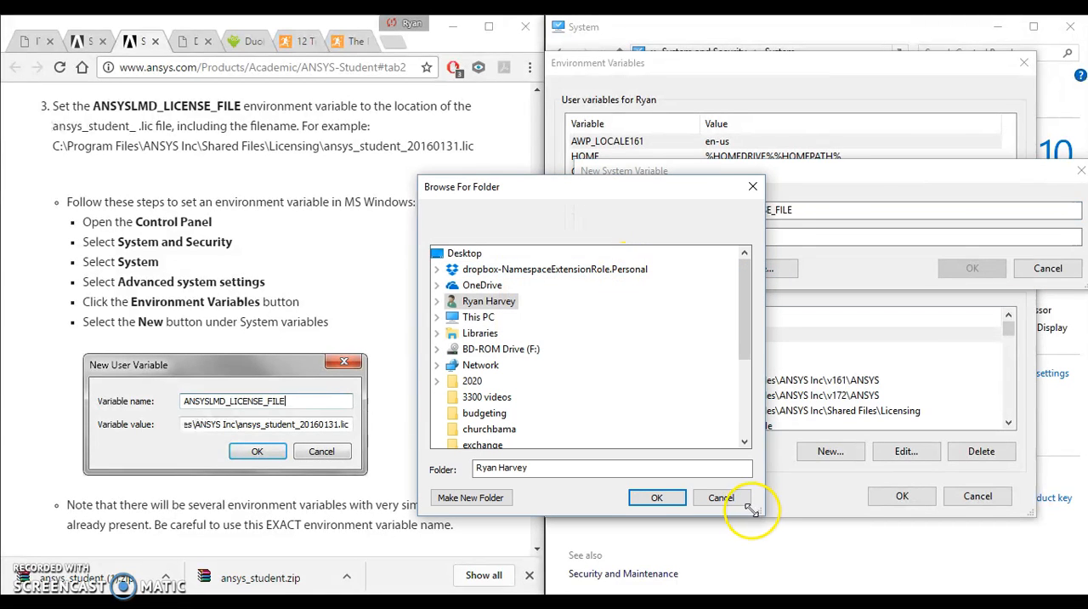
{"action": "mouse_move", "coordinate": [747, 327]}
{"action": "left_mouse_down"}
{"action": "mouse_move", "coordinate": [741, 389]}
{"action": "mouse_move", "coordinate": [738, 321]}
{"action": "left_mouse_up"}
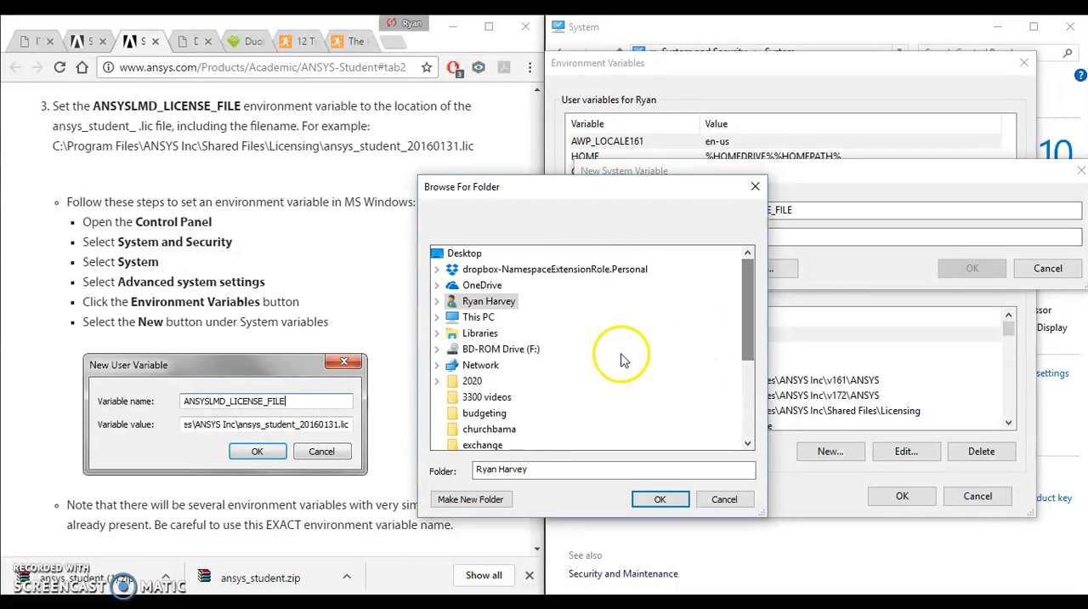
{"action": "double_click", "coordinate": [492, 318]}
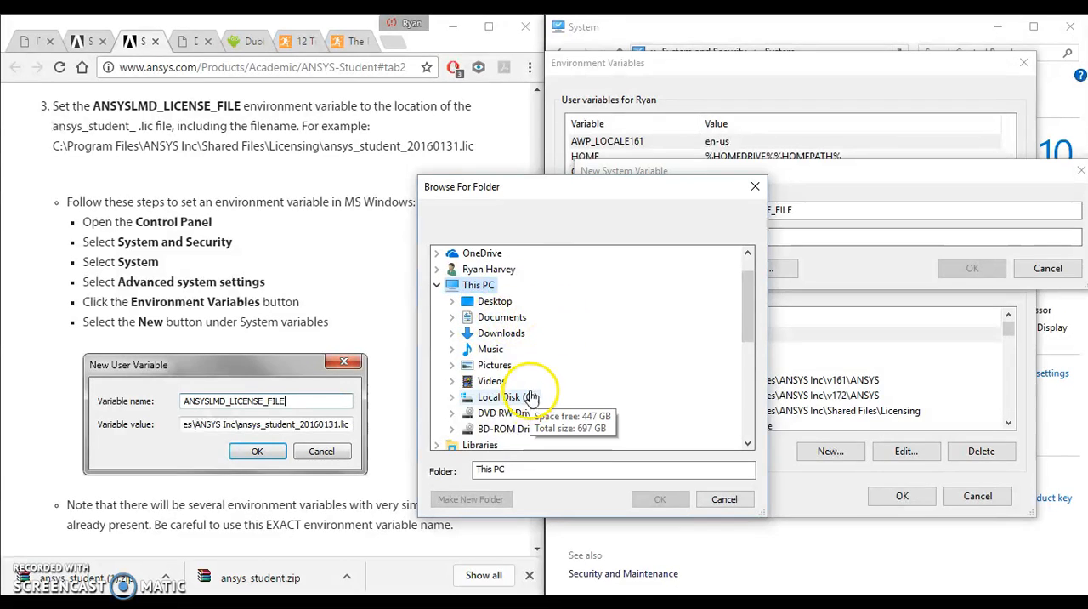
{"action": "double_click", "coordinate": [481, 396]}
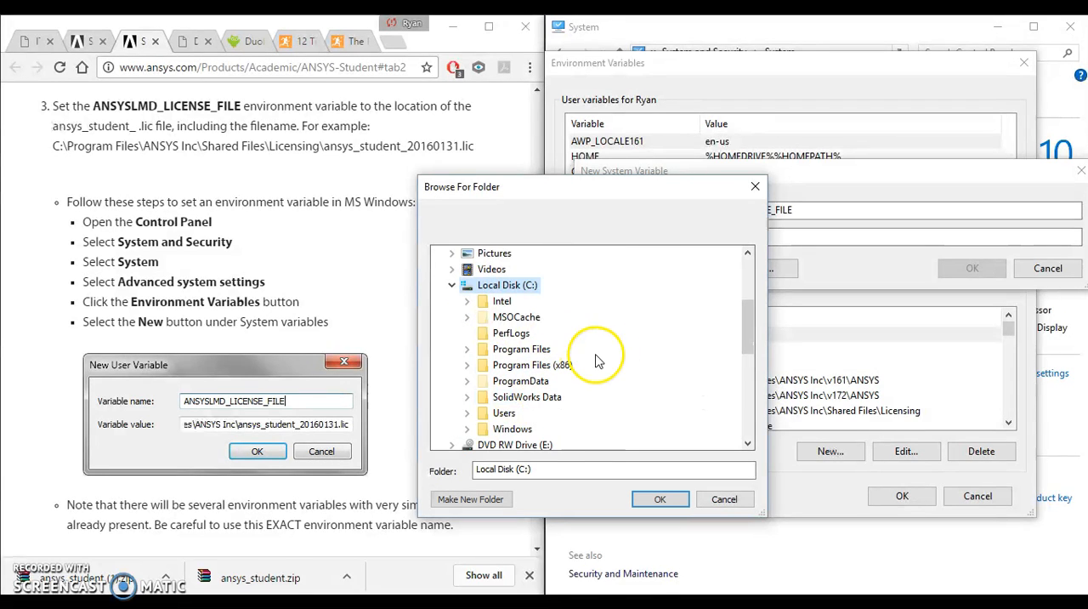
{"action": "double_click", "coordinate": [521, 349]}
{"action": "double_click", "coordinate": [537, 320]}
{"action": "double_click", "coordinate": [552, 334]}
{"action": "double_click", "coordinate": [557, 381]}
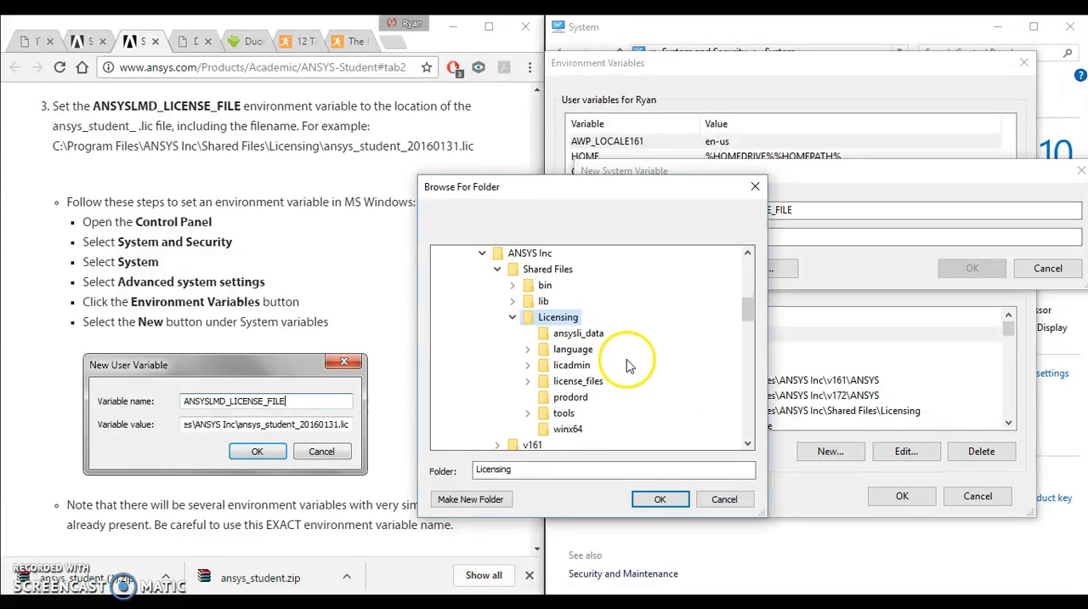
{"action": "mouse_move", "coordinate": [750, 323]}
{"action": "left_mouse_down"}
{"action": "mouse_move", "coordinate": [754, 336]}
{"action": "mouse_move", "coordinate": [749, 328]}
{"action": "left_mouse_up"}
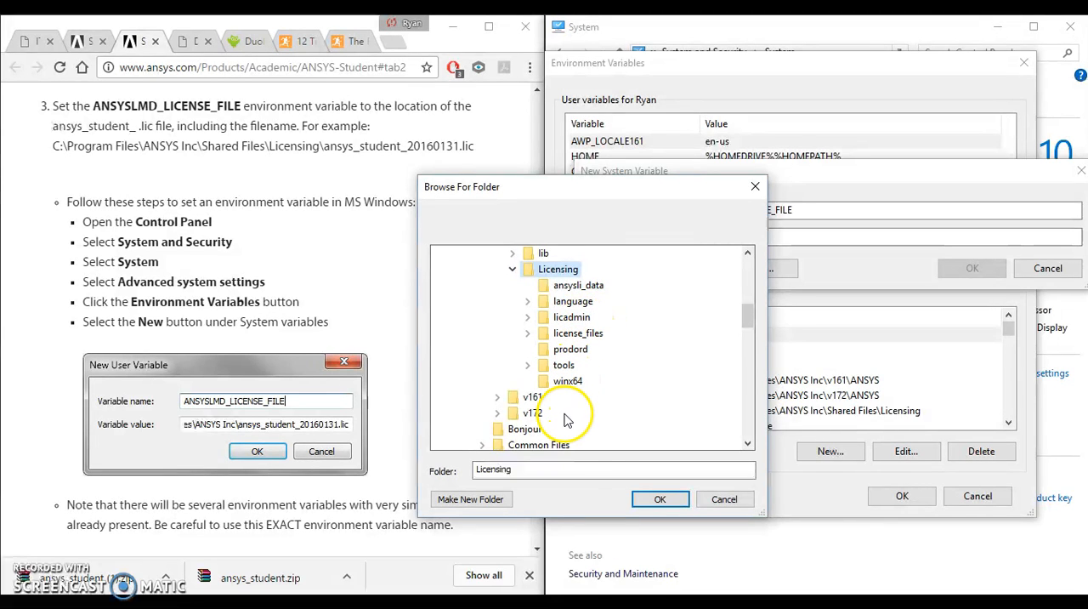
{"action": "left_click", "coordinate": [655, 499]}
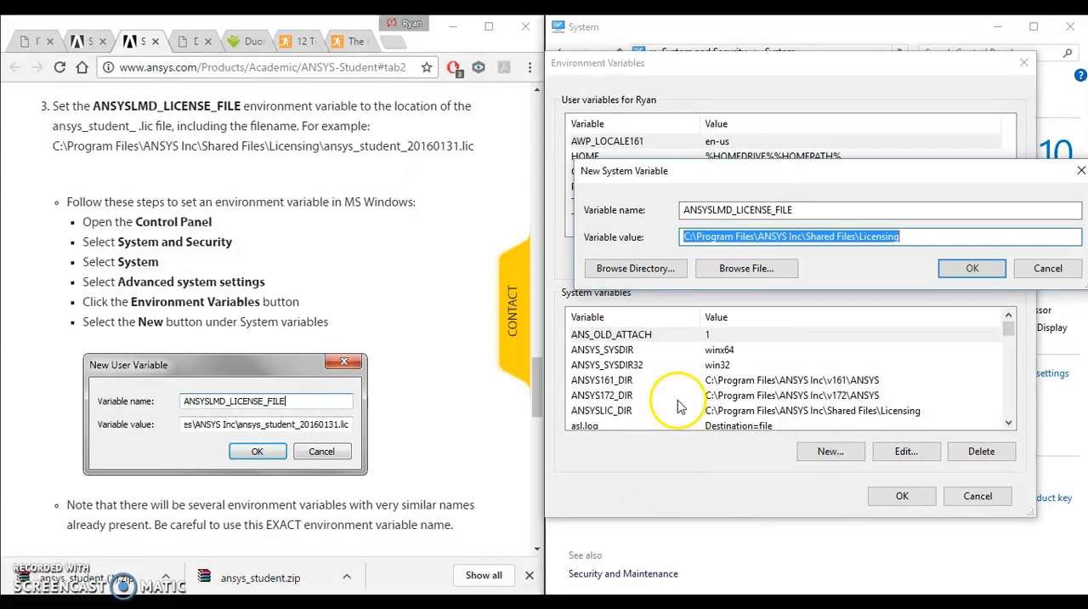
Step: Set the variable's value to the ansys_student_20171031.lic file in the Licensing folder and save the new system variable
{"action": "left_click", "coordinate": [737, 279]}
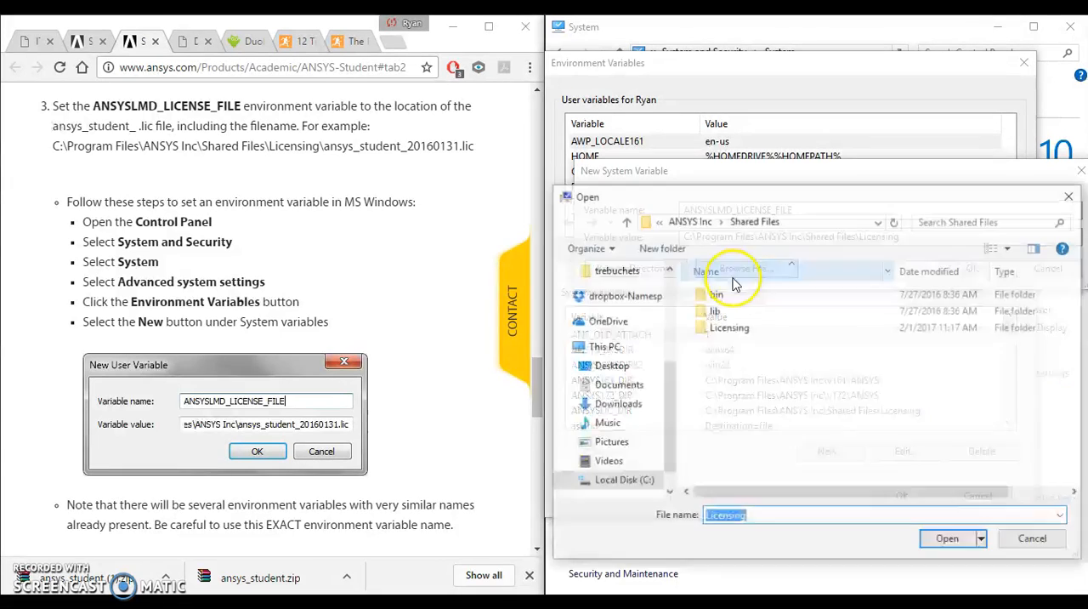
{"action": "left_click", "coordinate": [729, 336]}
{"action": "double_click", "coordinate": [729, 330]}
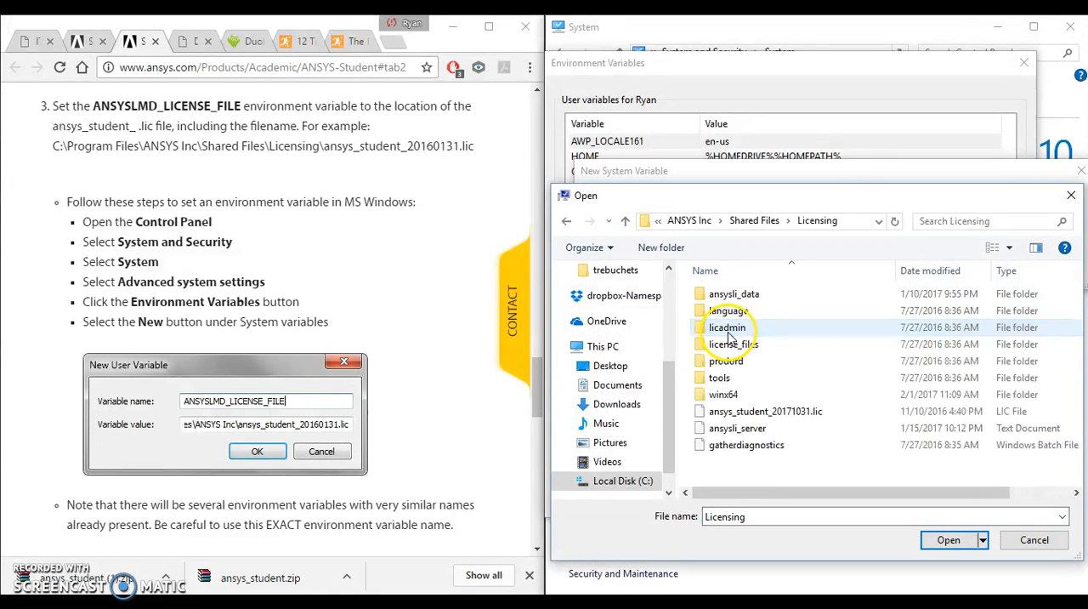
{"action": "left_click", "coordinate": [748, 411]}
{"action": "left_click", "coordinate": [946, 539]}
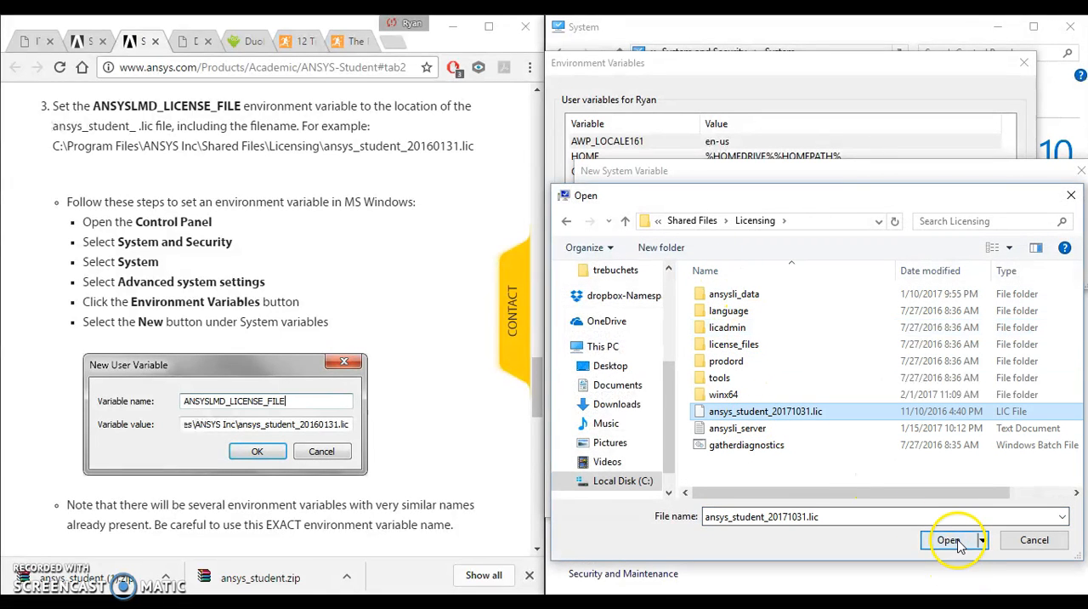
{"action": "left_click", "coordinate": [969, 272]}
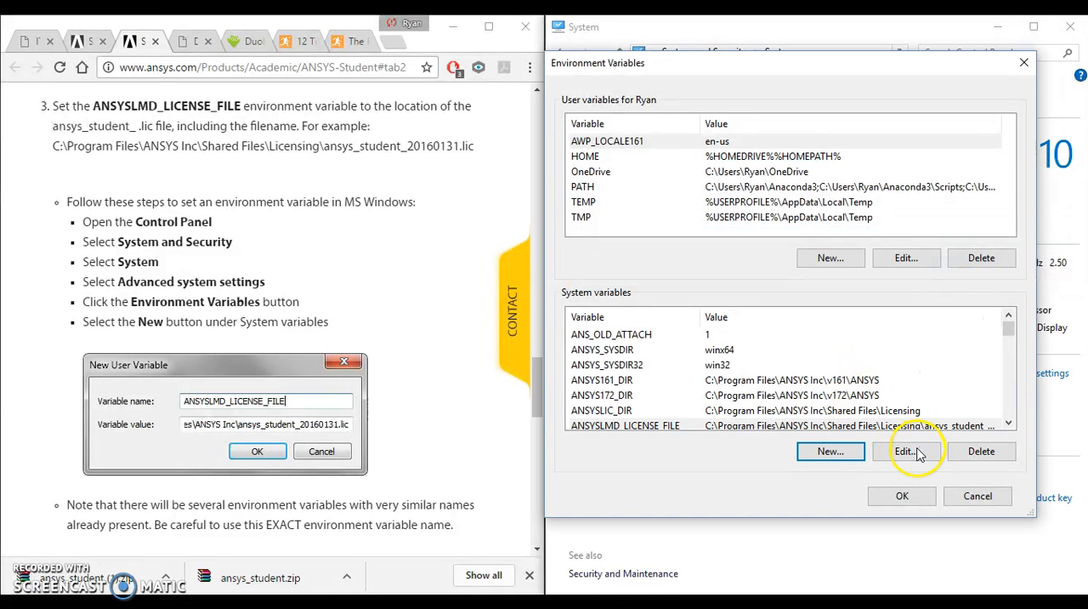
Step: Confirm the environment variable changes, close System Properties, and review the Part 3 instructions for running ANSYS Student
{"action": "left_click", "coordinate": [897, 500]}
{"action": "left_click", "coordinate": [853, 476]}
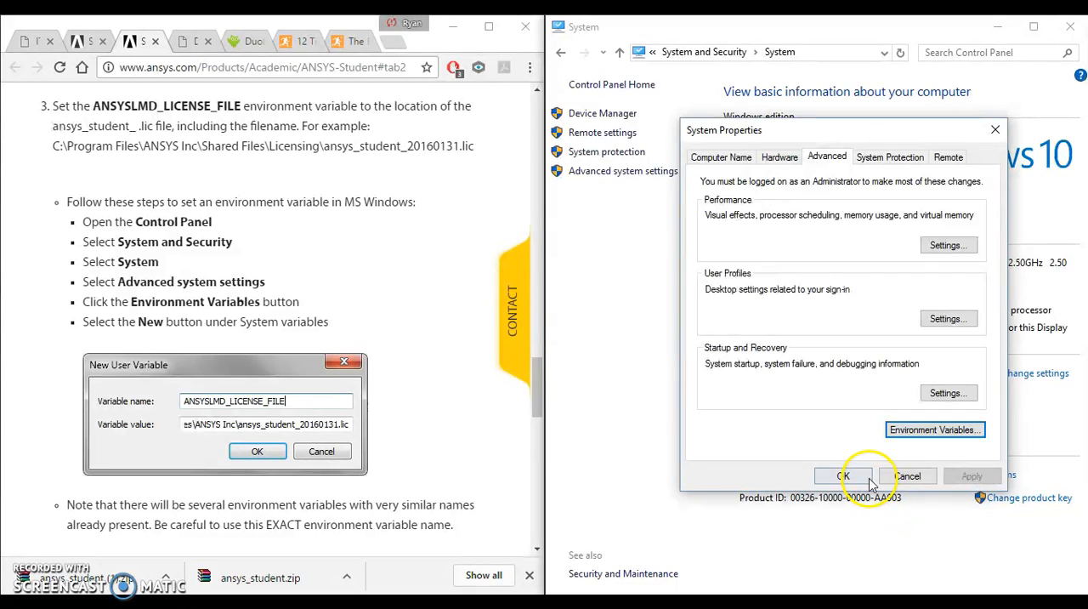
{"action": "scroll", "coordinate": [289, 432], "scroll_direction": "down", "scroll_amount": 4}
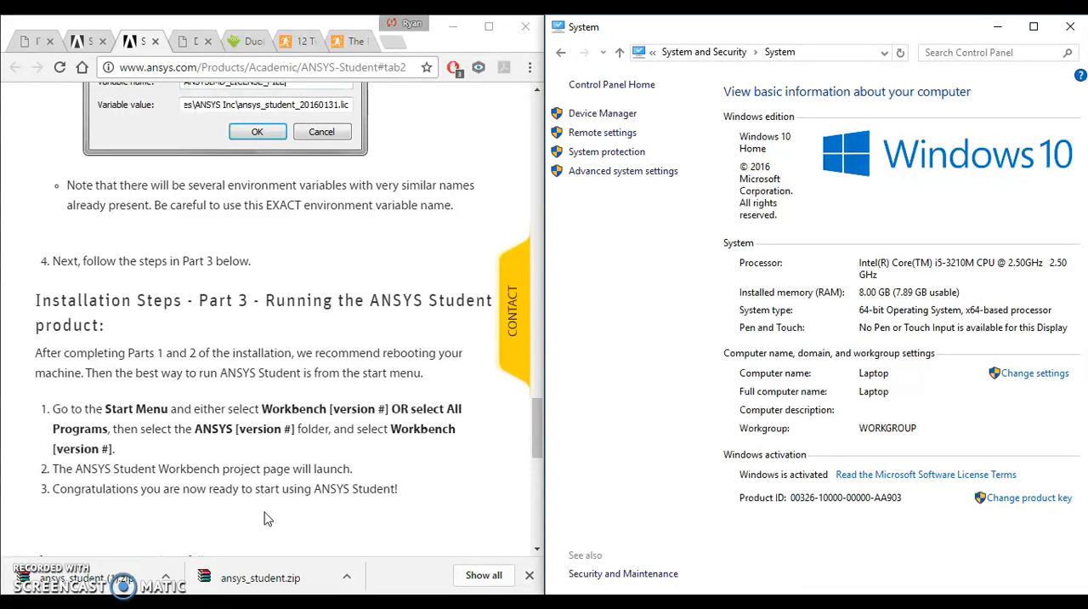
{"action": "scroll", "coordinate": [265, 518], "scroll_direction": "down", "scroll_amount": 3}
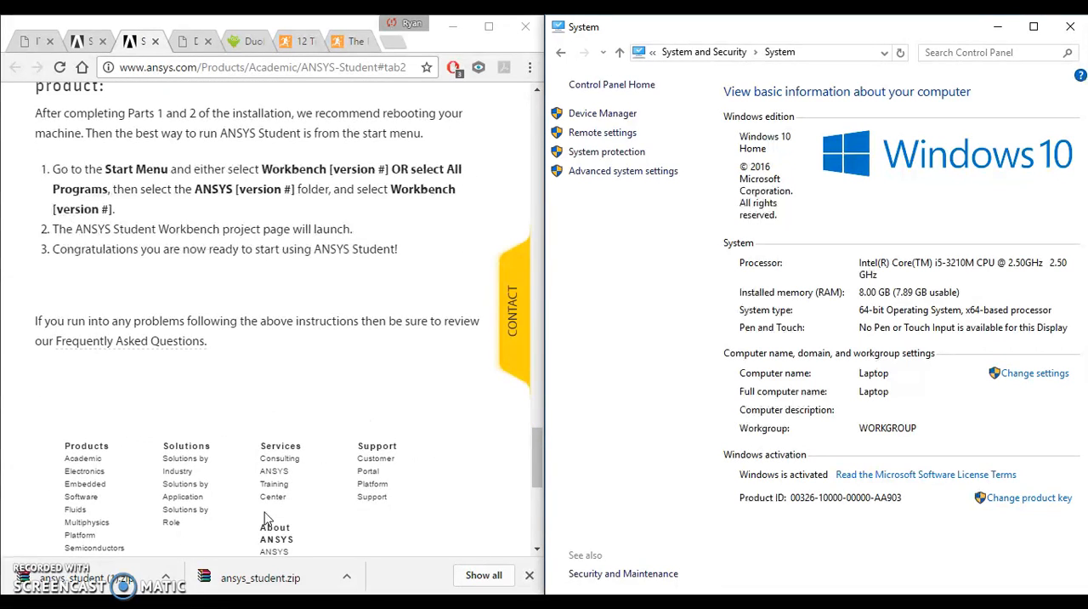
{"action": "scroll", "coordinate": [265, 518], "scroll_direction": "up", "scroll_amount": 2}
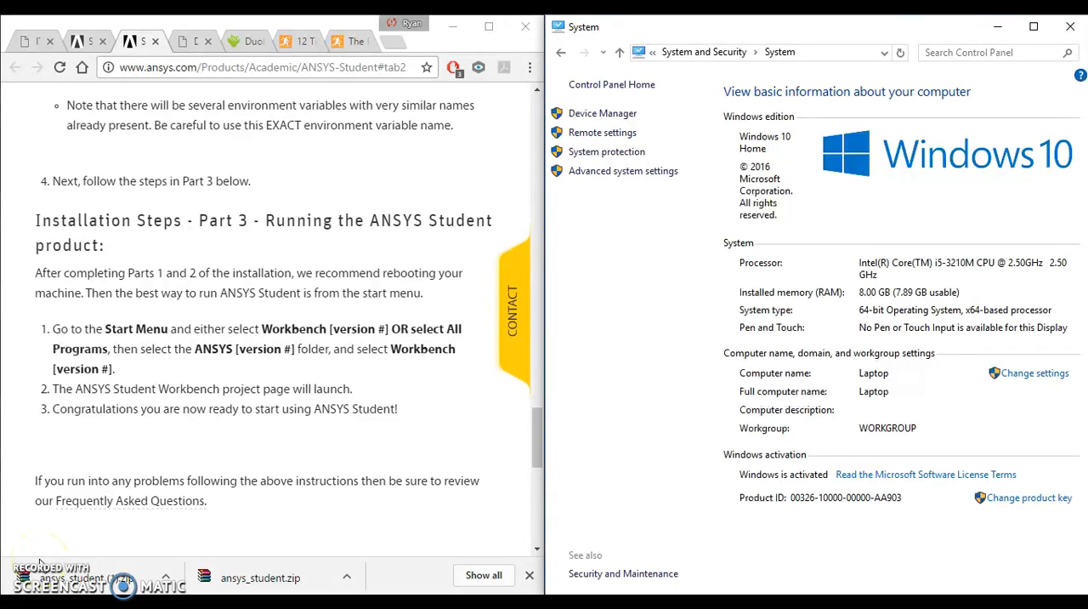
Step: Search the installed programs for "work" and launch Workbench 17.2
{"action": "key", "text": "super"}
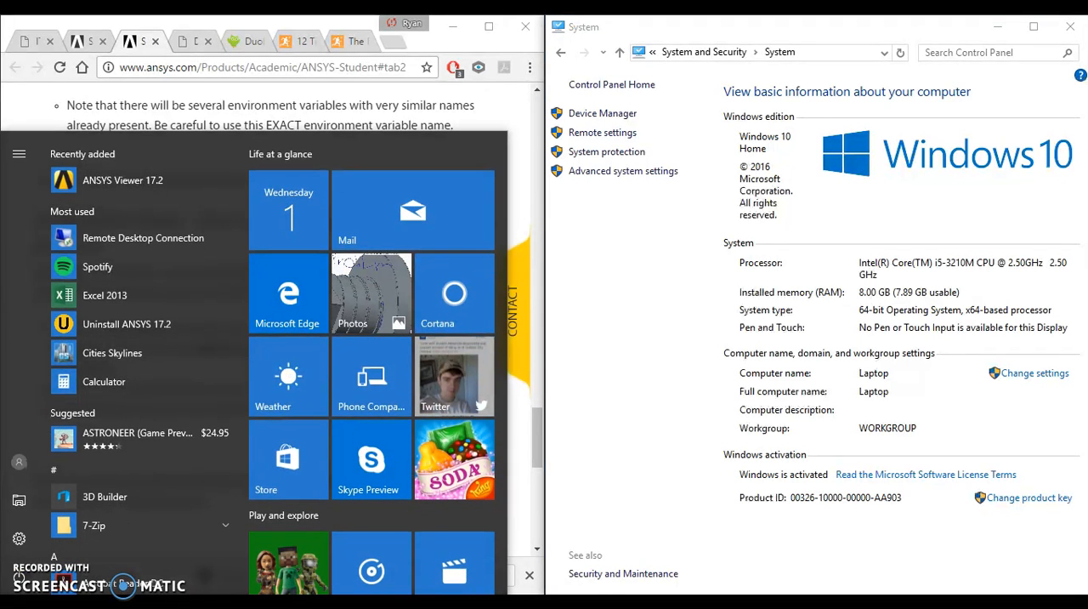
{"action": "type", "text": "work"}
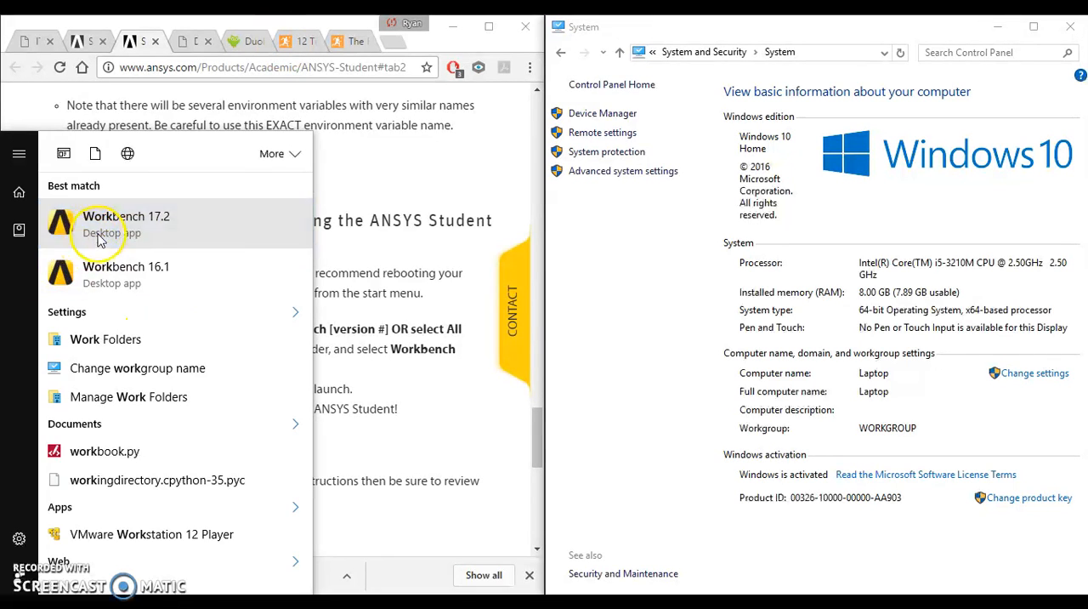
{"action": "left_click", "coordinate": [104, 228]}
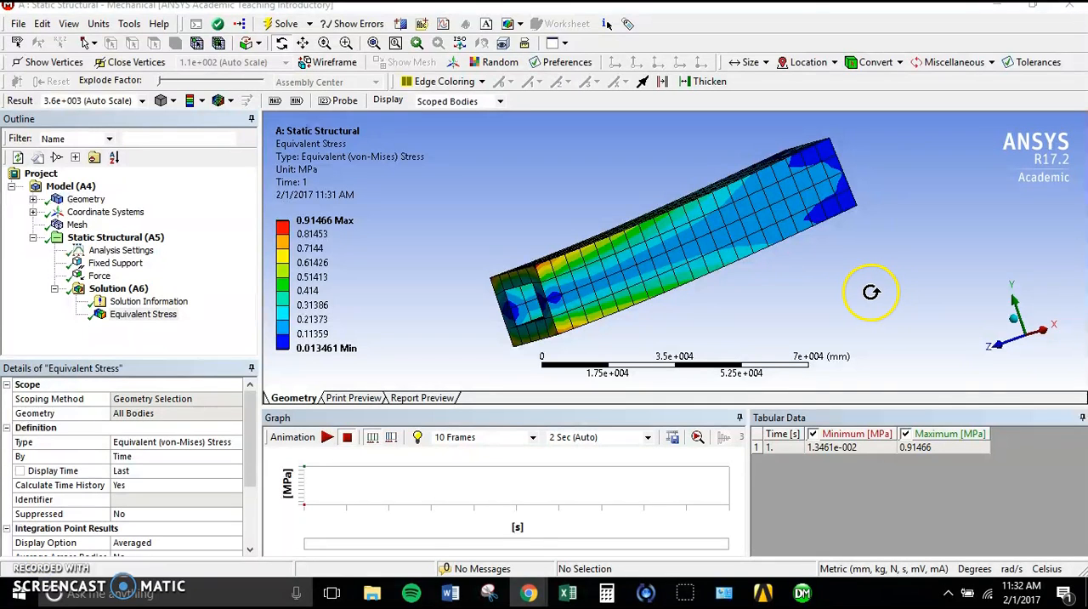
Step: Examine the beam's Equivalent Stress plot from several angles and review the result's details, including its minimum and maximum
{"action": "left_click_drag", "start_coordinate": [742, 237], "coordinate": [665, 238]}
{"action": "left_click_drag", "start_coordinate": [712, 268], "coordinate": [875, 343]}
{"action": "left_click_drag", "start_coordinate": [655, 236], "coordinate": [565, 222]}
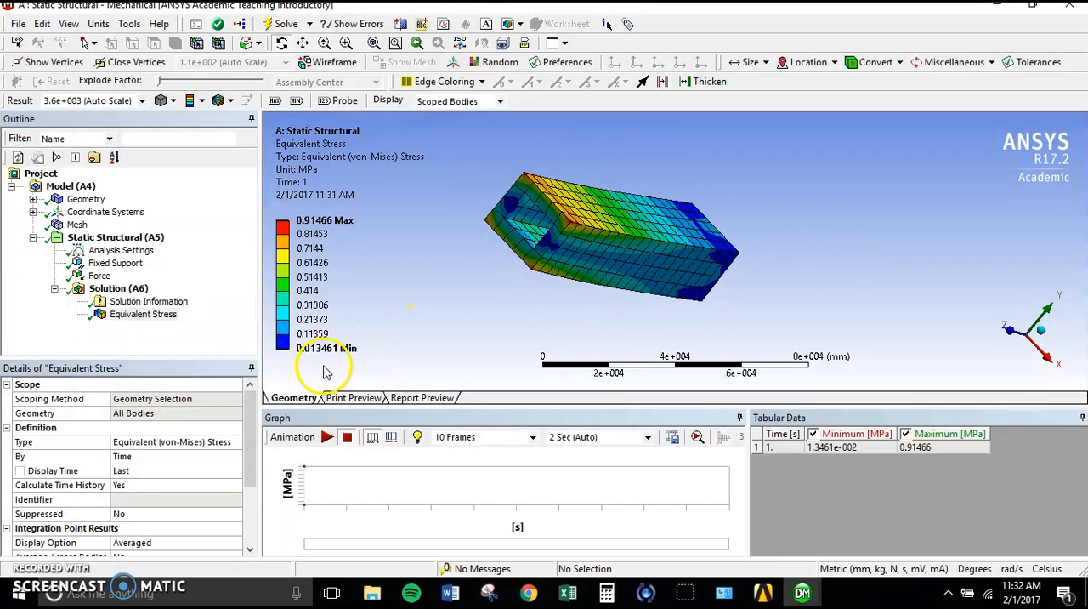
{"action": "scroll", "coordinate": [245, 444], "scroll_direction": "down", "scroll_amount": 3}
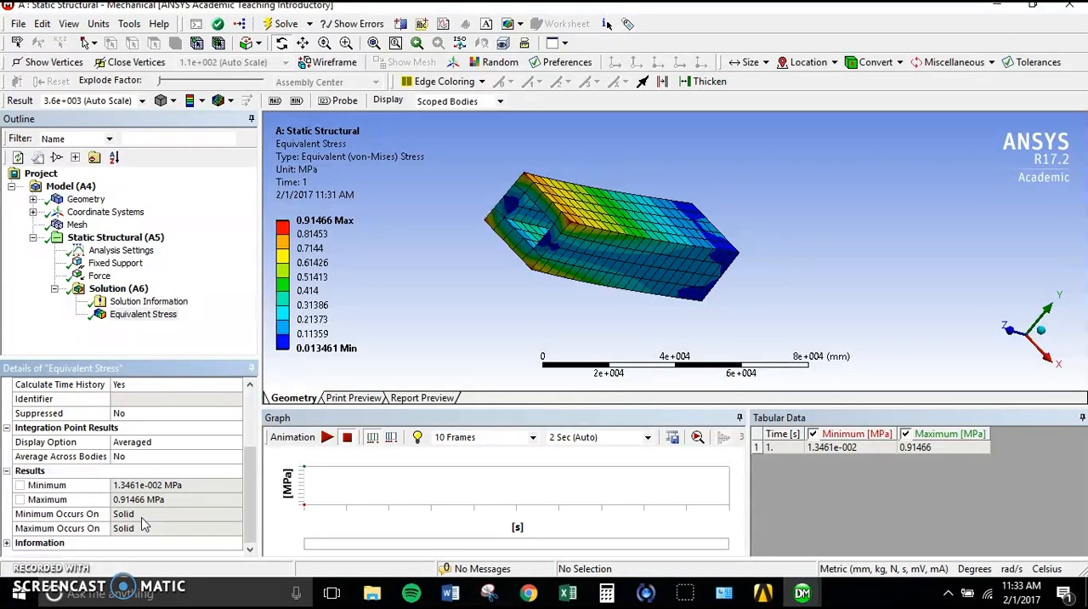
{"action": "scroll", "coordinate": [250, 472], "scroll_direction": "up", "scroll_amount": 1}
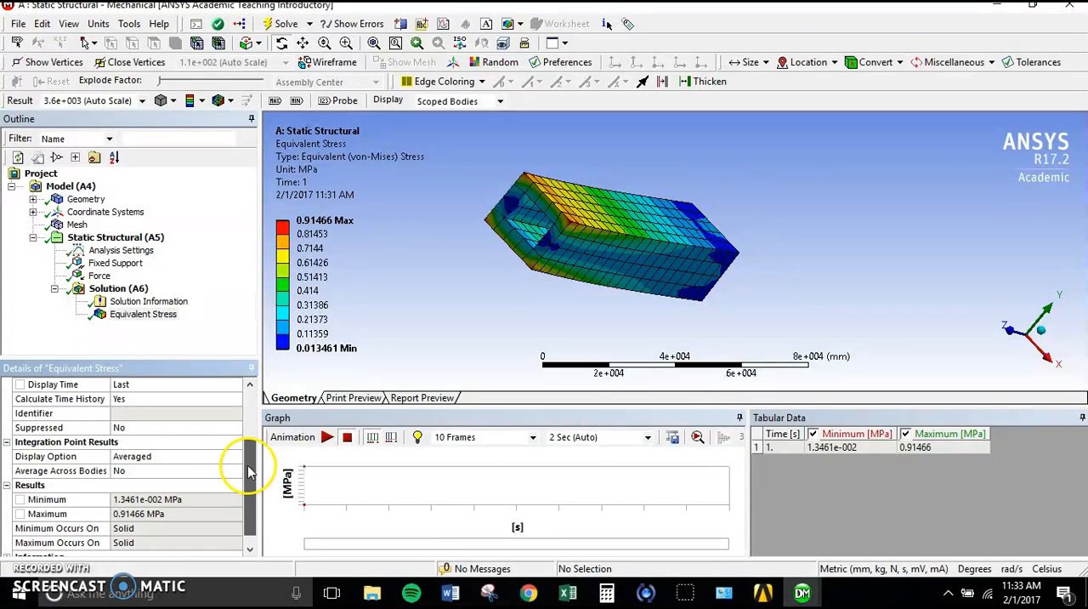
{"action": "left_click_drag", "start_coordinate": [250, 473], "coordinate": [253, 414]}
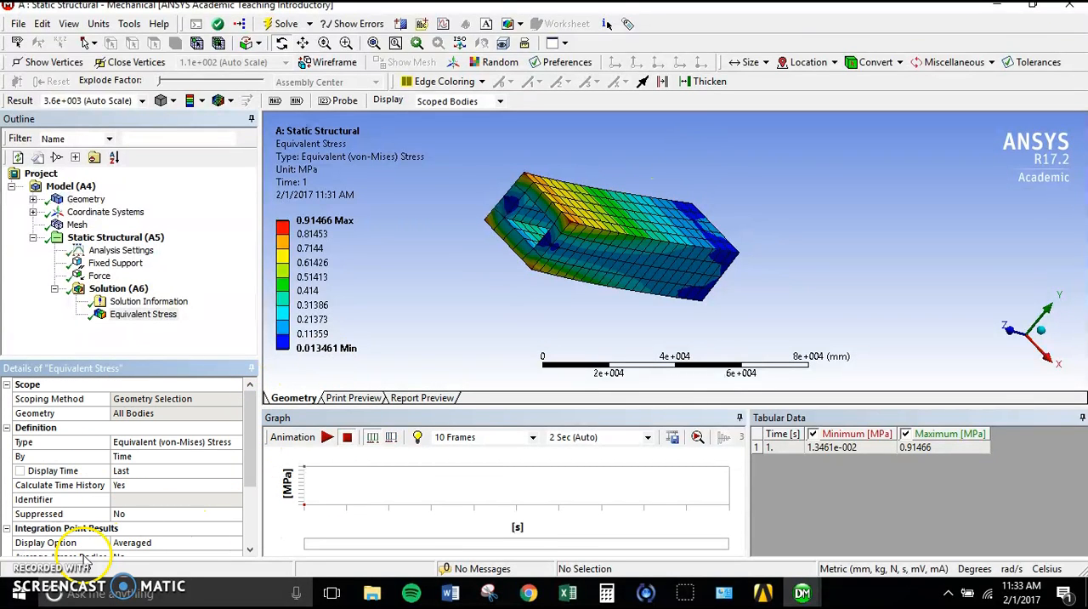